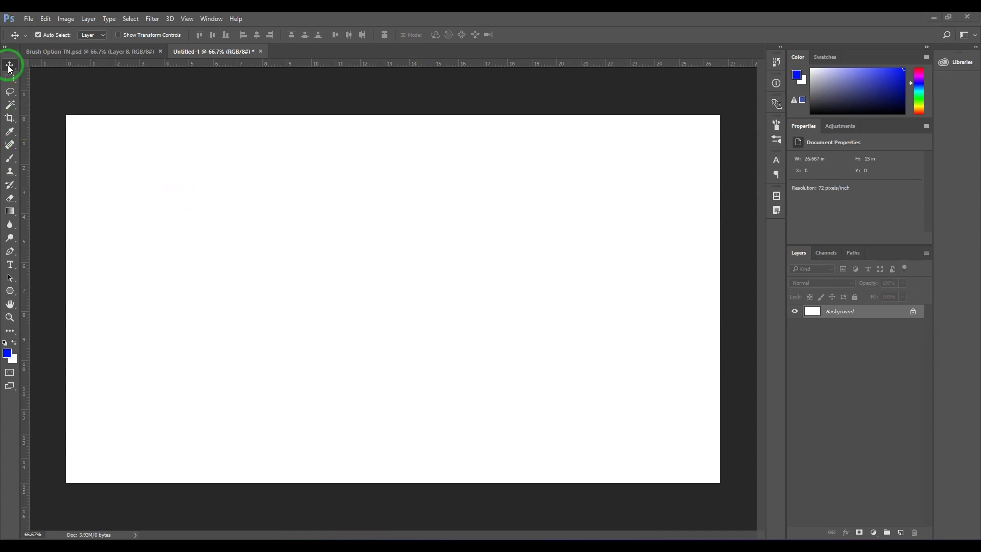
- With the 300 px bristle brush, paint a wide blue trial stroke, then undo it
key(b)
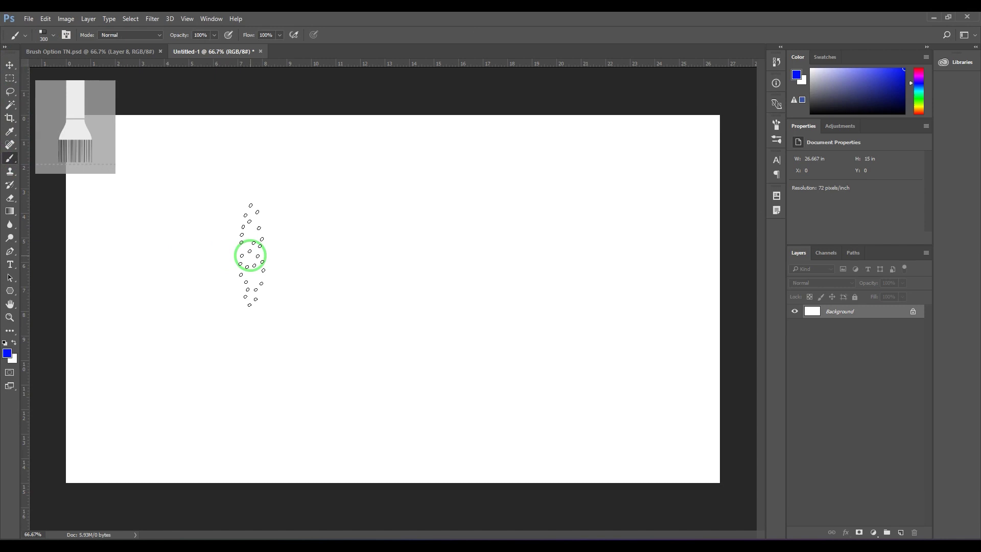
mouse_move(225, 216)
mouse_down()
mouse_move(482, 254)
mouse_move(482, 337)
mouse_move(552, 386)
mouse_up()
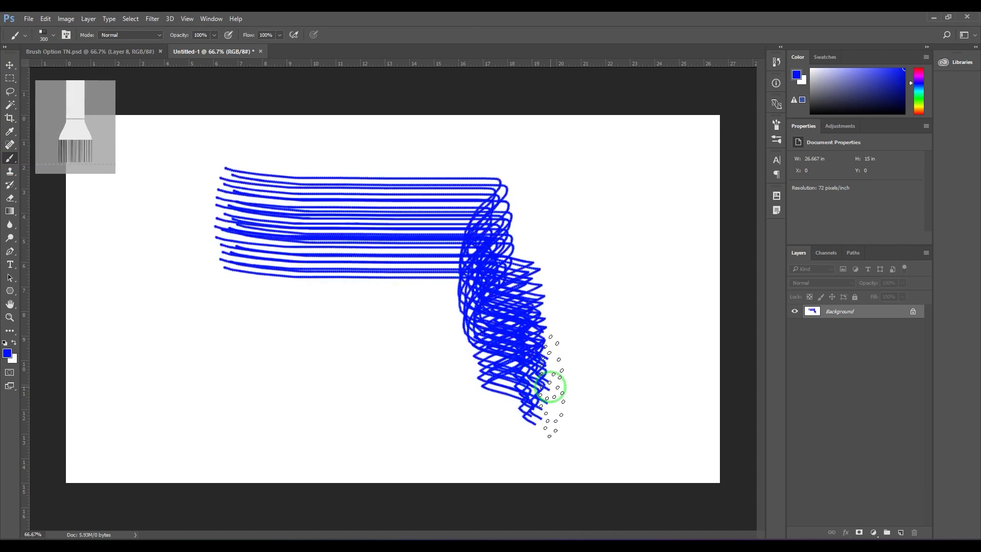
key(ctrl+z)
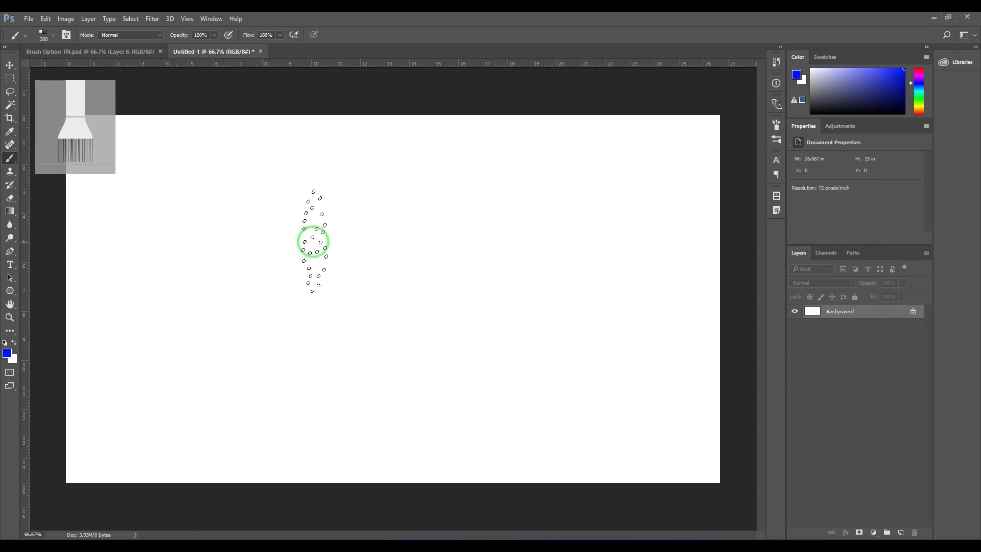
- In the Brush panel, choose the soft round 30 px tip and resize it to 97 px
click(778, 125)
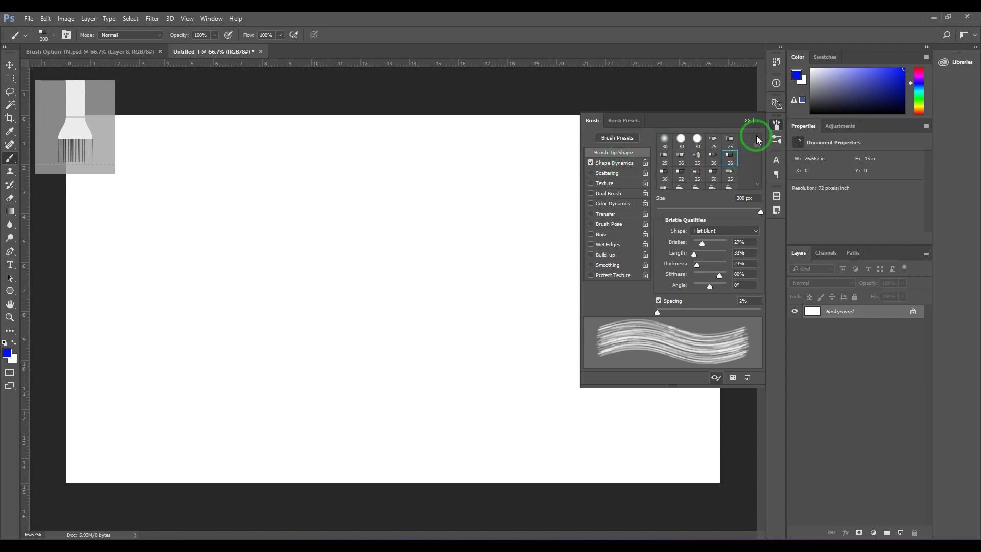
click(666, 140)
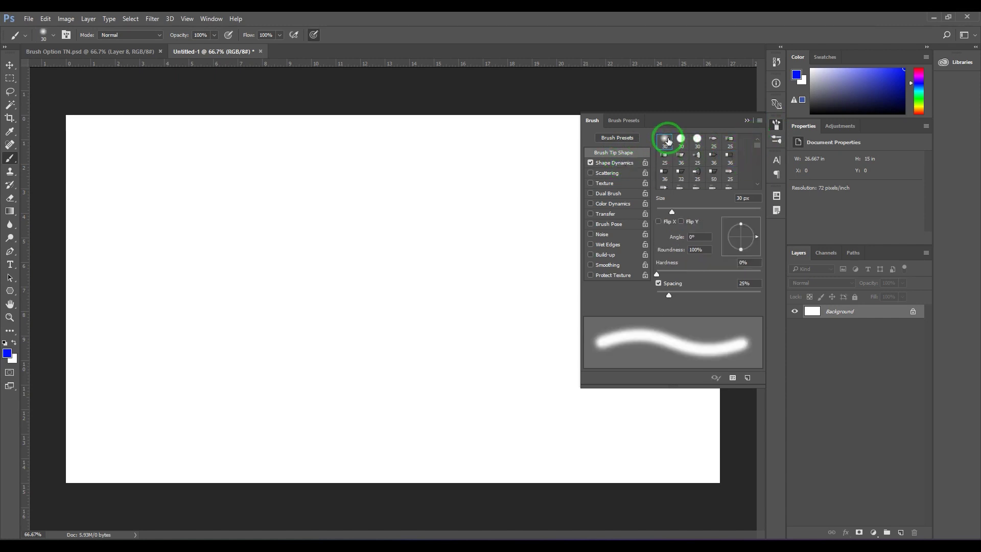
scroll(680, 158, down, 6)
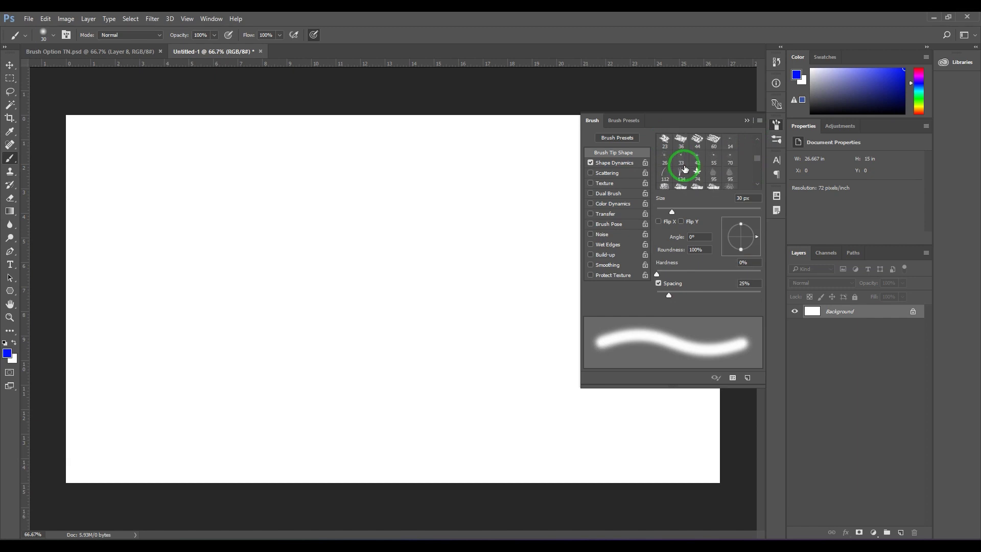
scroll(685, 168, down, 5)
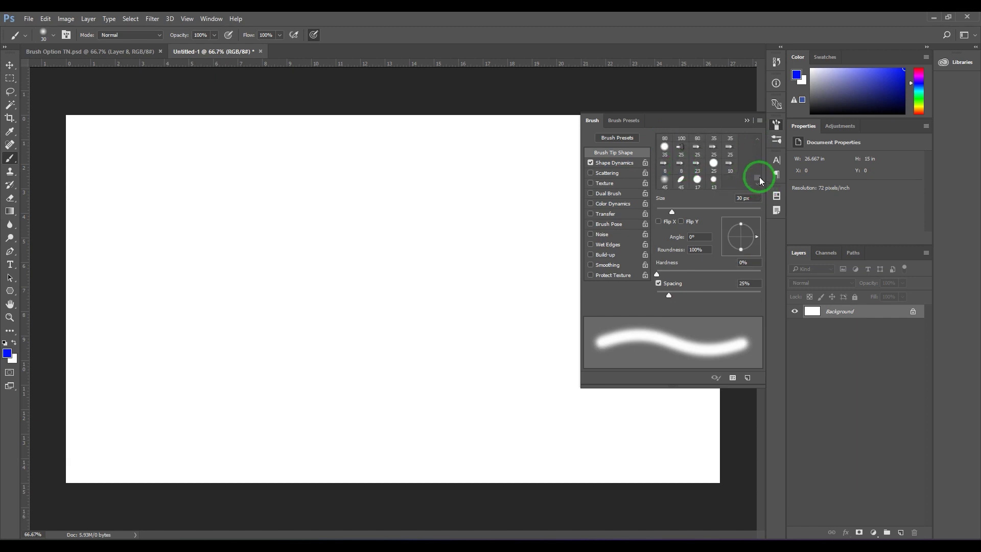
drag(758, 178, 747, 121)
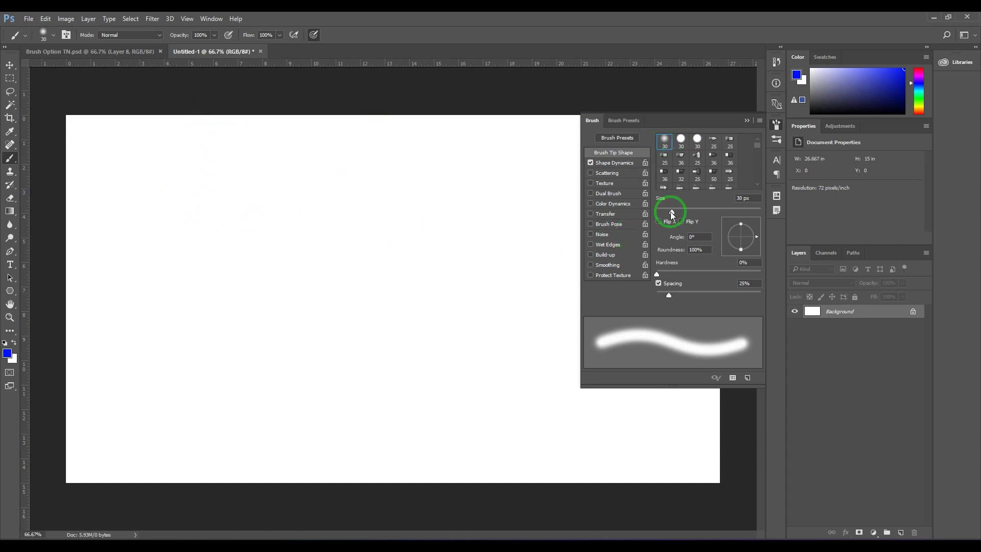
drag(672, 212, 703, 212)
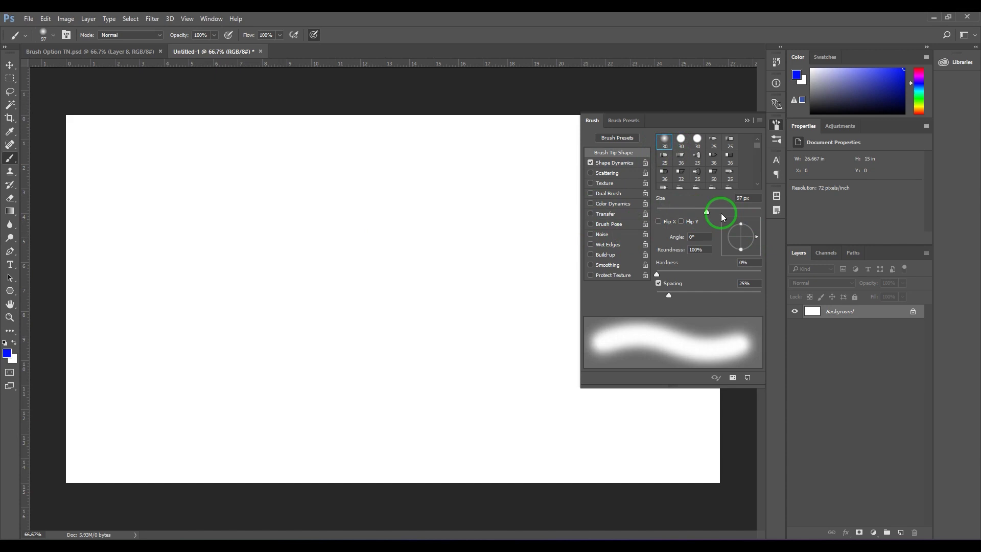
mouse_move(764, 211)
mouse_down()
mouse_move(681, 209)
mouse_move(698, 212)
mouse_up()
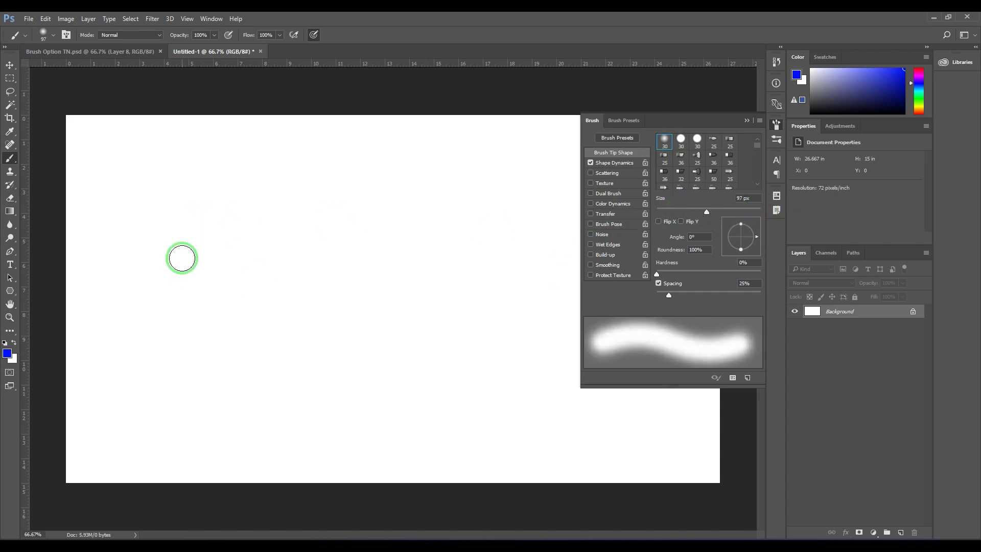
- Stamp a soft blue dot, then two large hard round blue dots at about 100 px
click(137, 176)
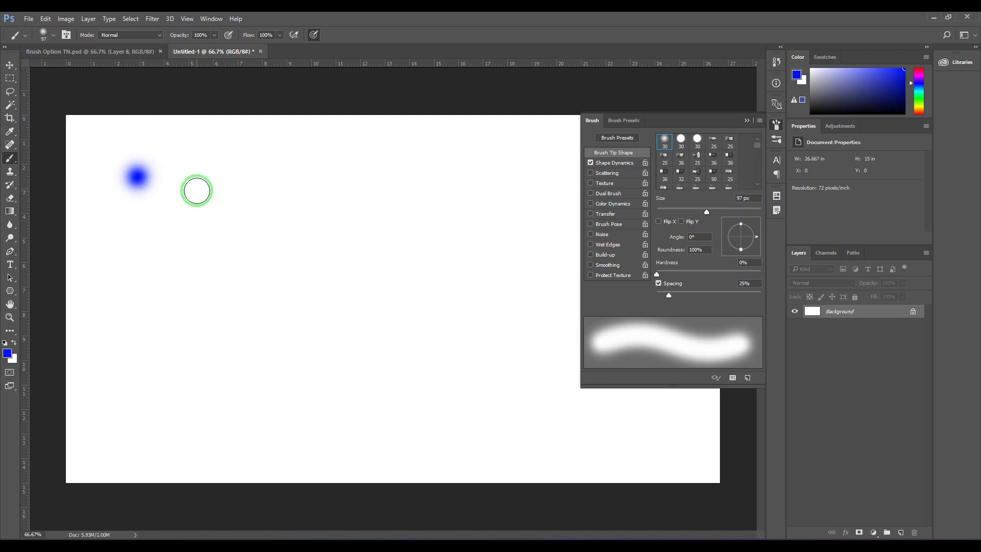
click(681, 139)
drag(680, 210, 710, 211)
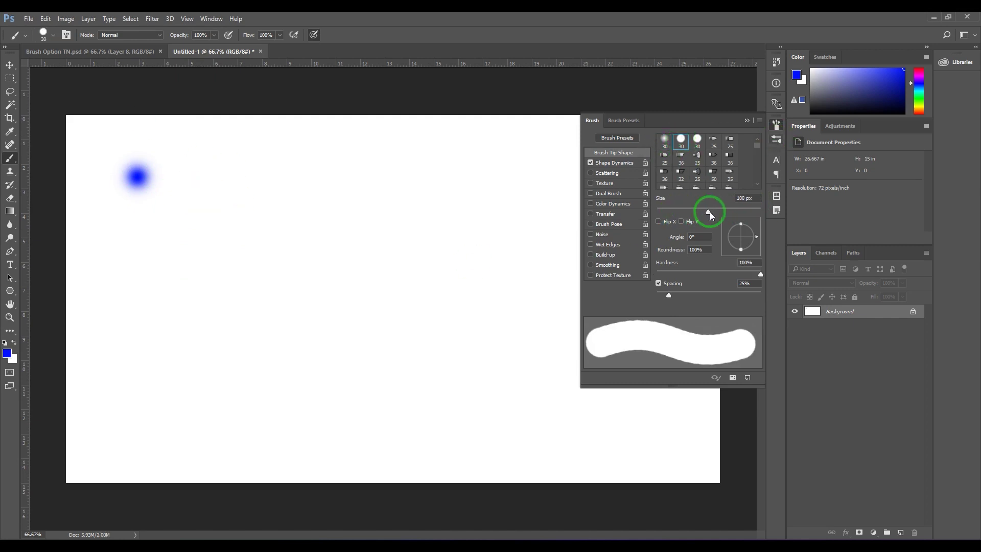
click(219, 172)
click(697, 140)
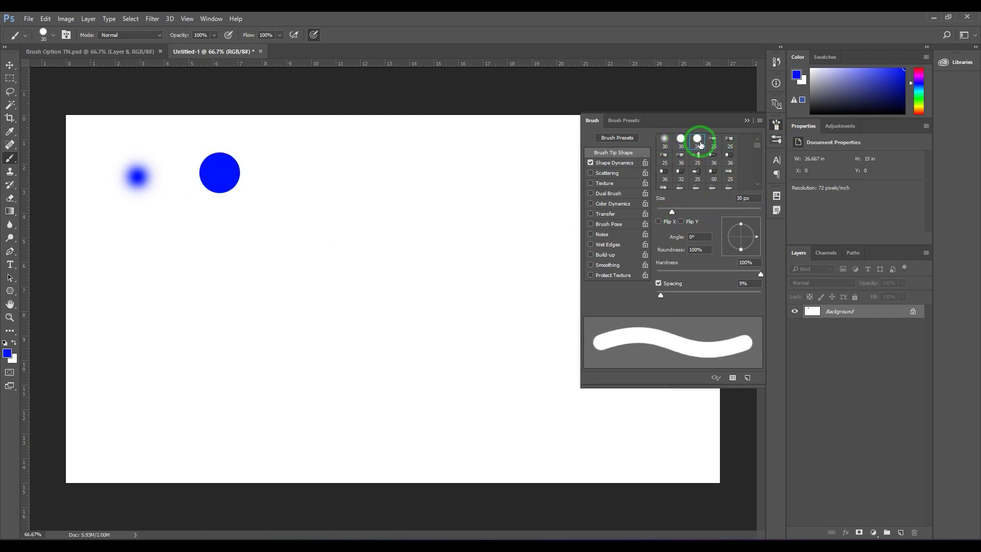
drag(689, 210, 706, 211)
click(284, 171)
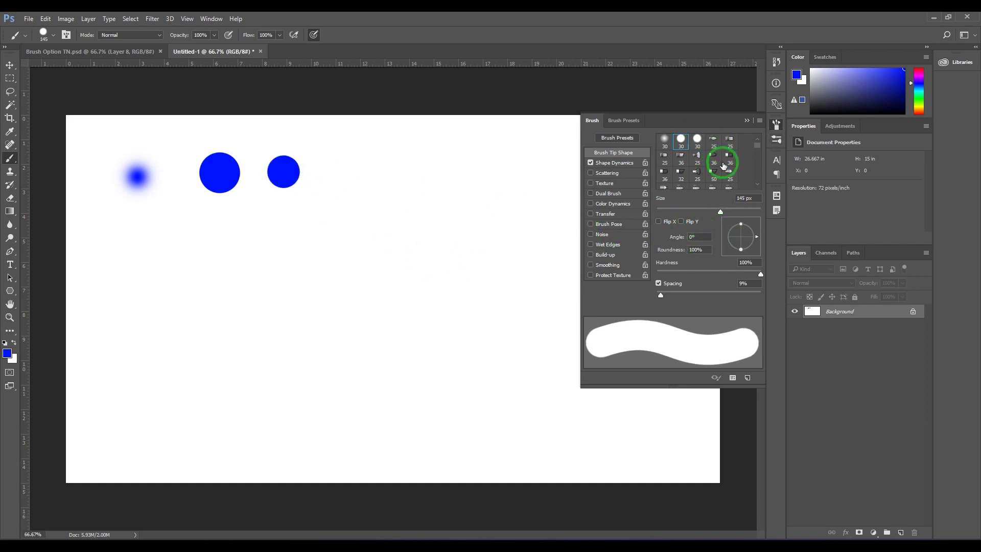
- Stamp a 74 px maple leaf, a grass-blade cluster and a single 112 px curved blade
scroll(722, 168, down, 3)
scroll(722, 170, down, 5)
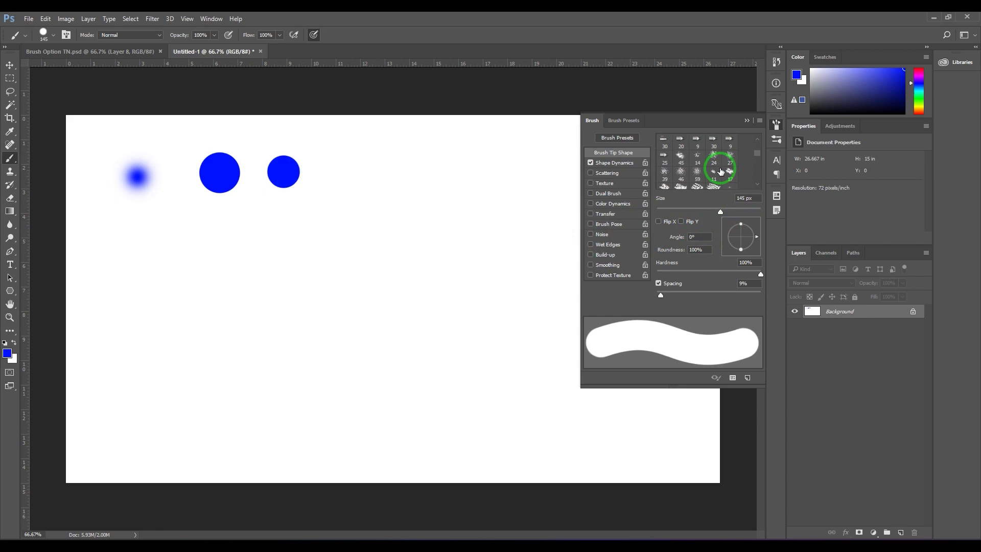
click(696, 181)
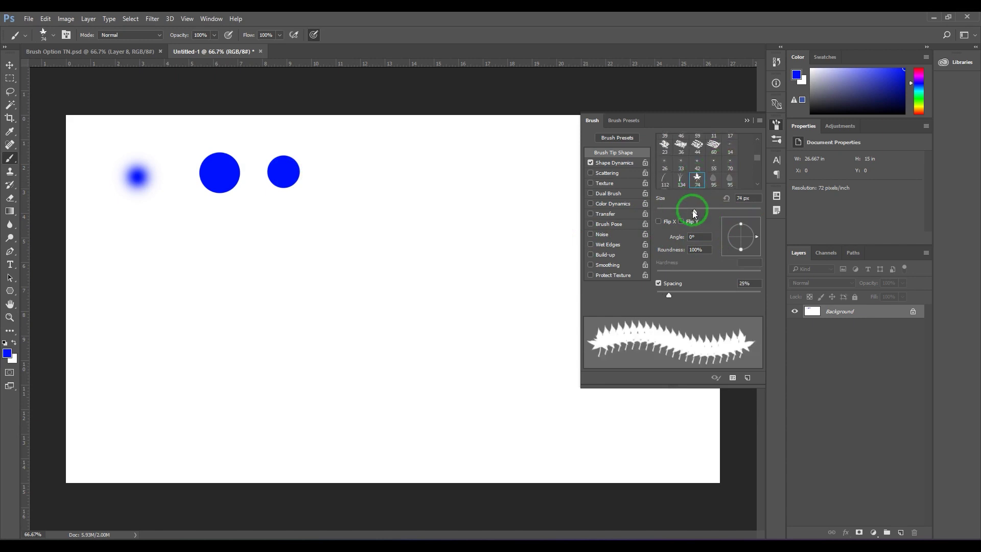
click(357, 177)
click(680, 179)
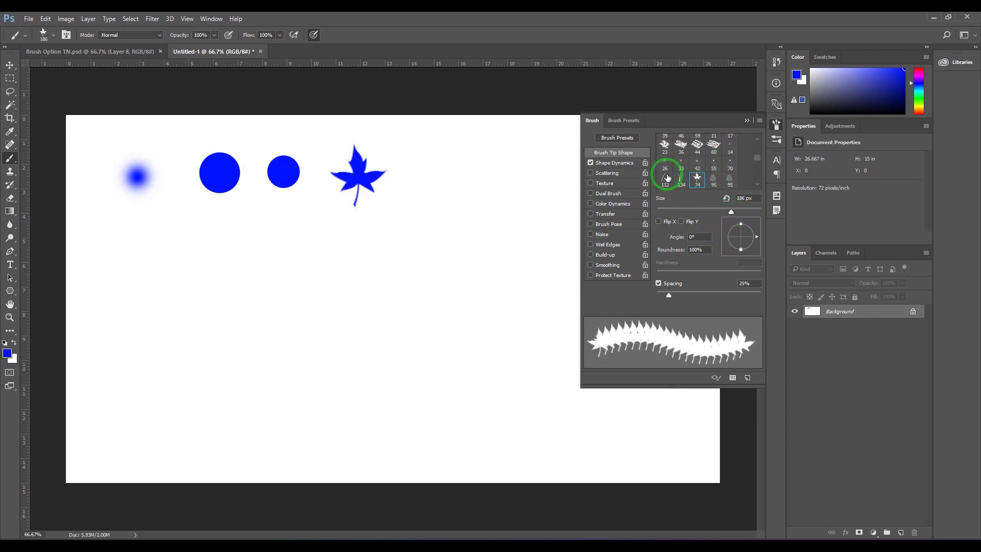
click(417, 174)
click(665, 179)
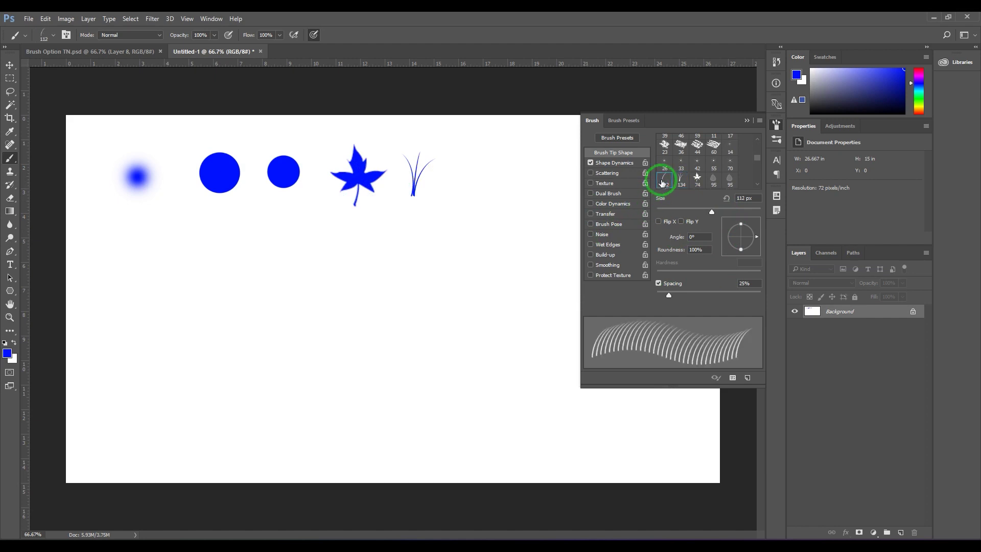
click(457, 168)
- Stamp a pale blue leaf with the 95 px leaf tip
scroll(701, 184, down, 1)
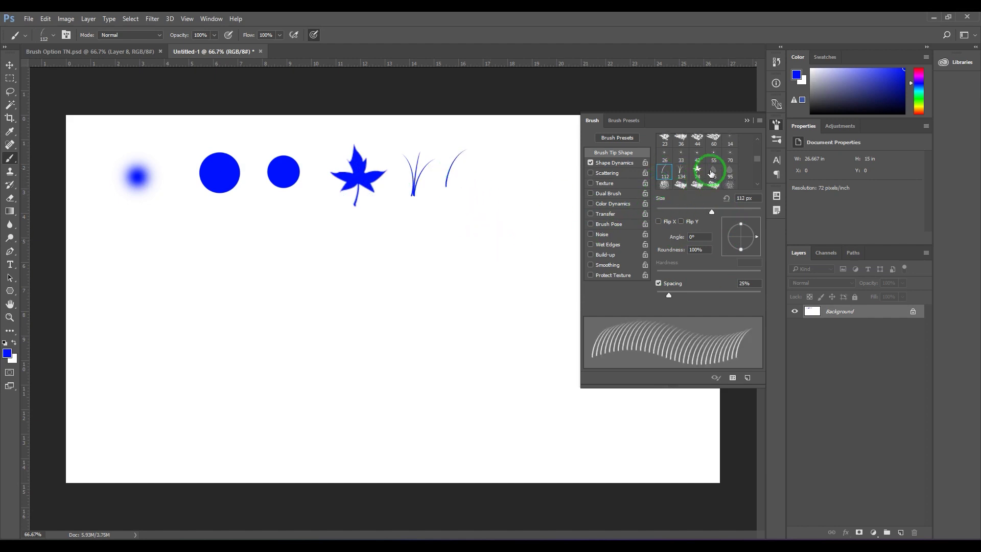
click(713, 172)
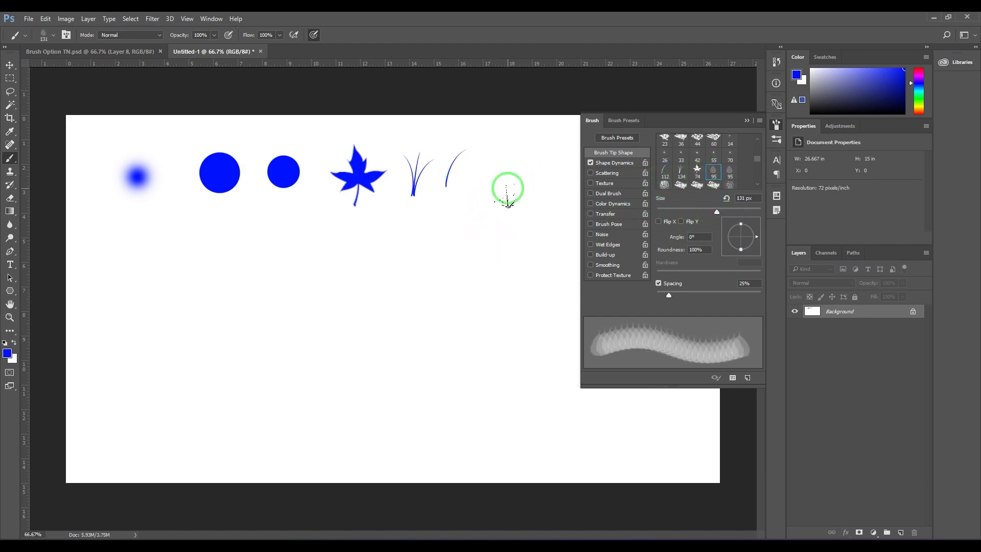
click(498, 165)
scroll(714, 153, up, 1)
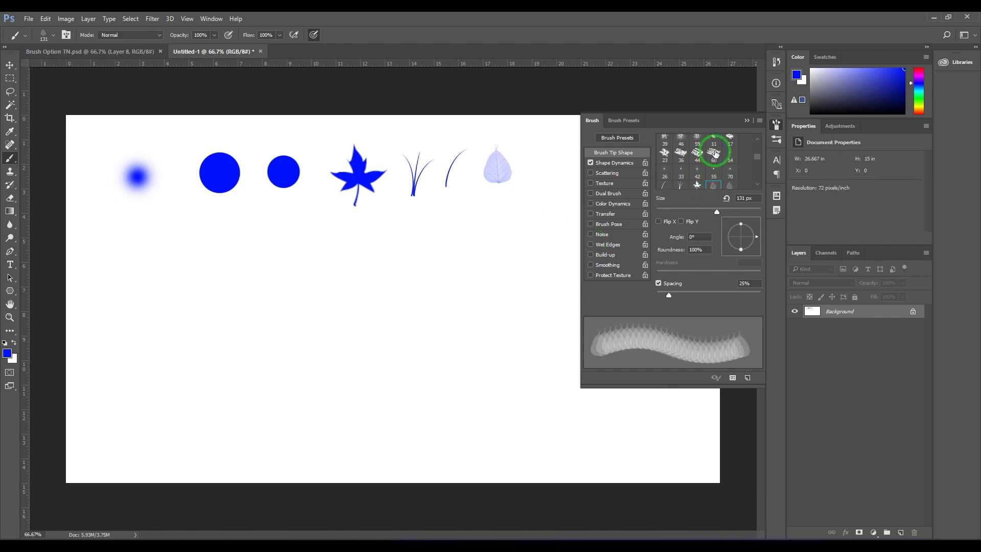
click(714, 153)
- Stamp a second row of blue spray marks using textured tips sized 151 px and 198 px
drag(710, 208, 722, 210)
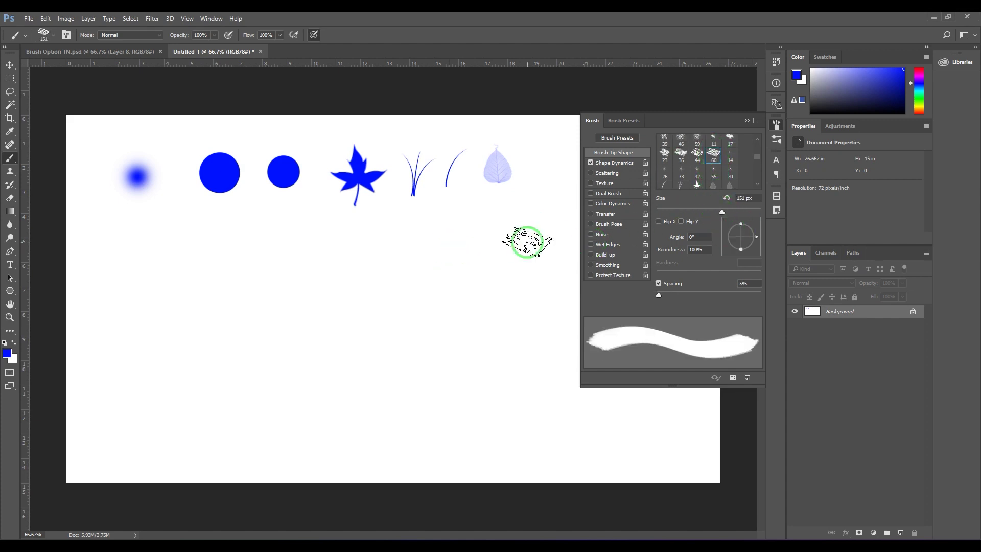
click(438, 232)
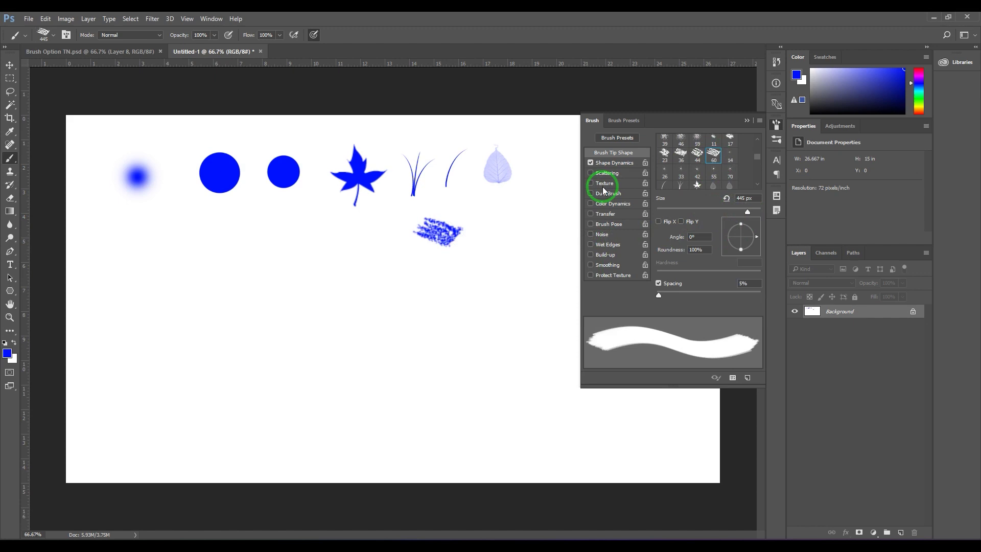
click(664, 155)
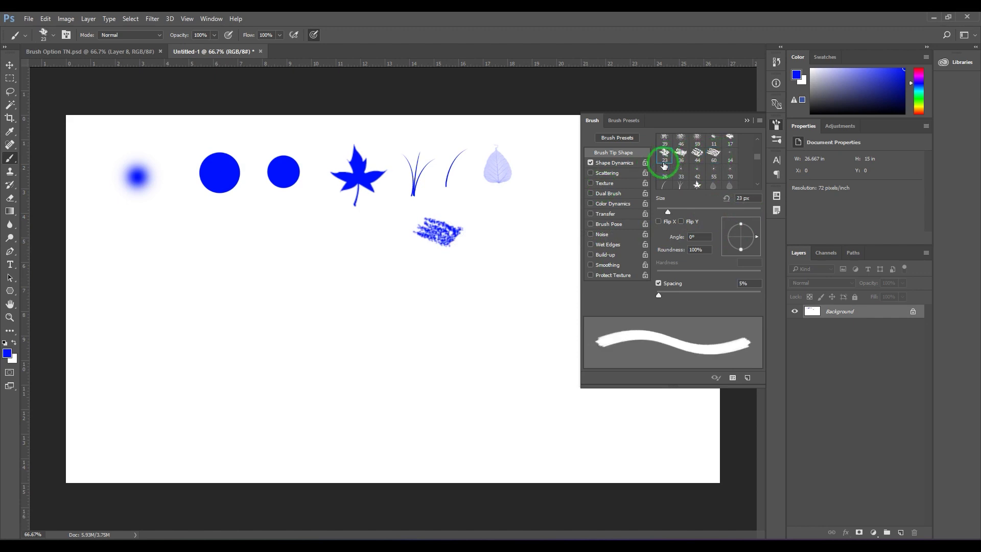
click(687, 211)
click(337, 238)
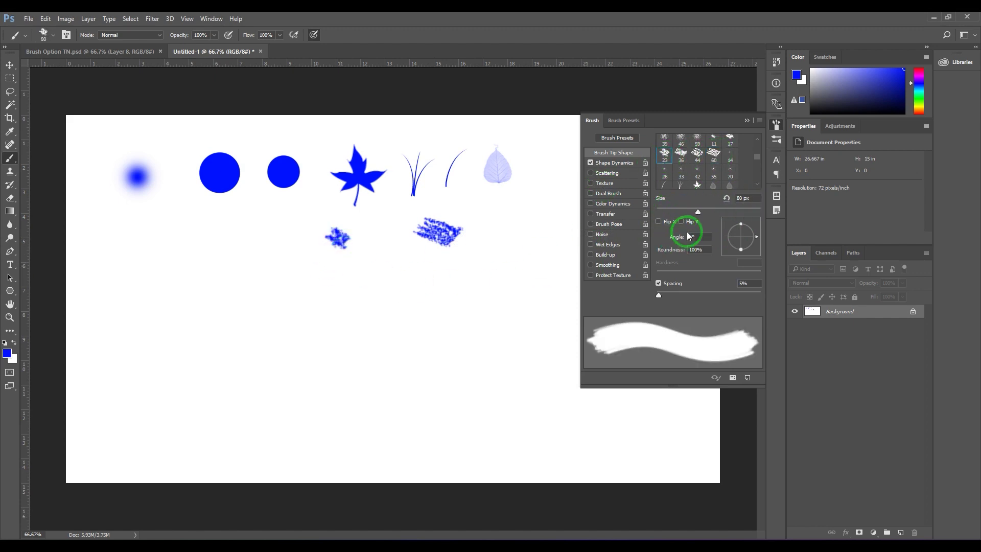
drag(725, 213, 734, 212)
click(269, 244)
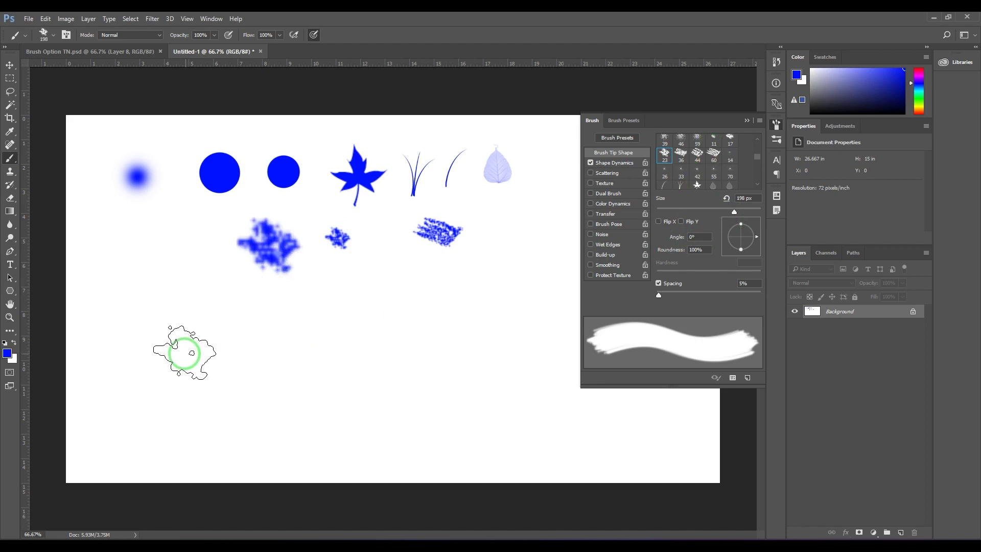
- Paint two long horizontal test strokes, then undo both
mouse_move(182, 347)
mouse_down()
mouse_move(440, 345)
mouse_move(483, 347)
mouse_up()
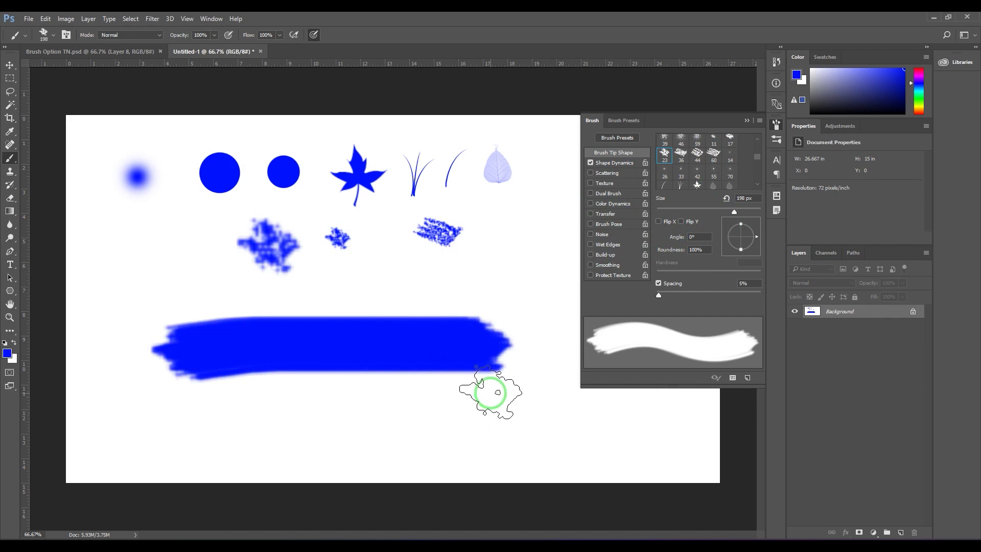
drag(229, 420, 461, 422)
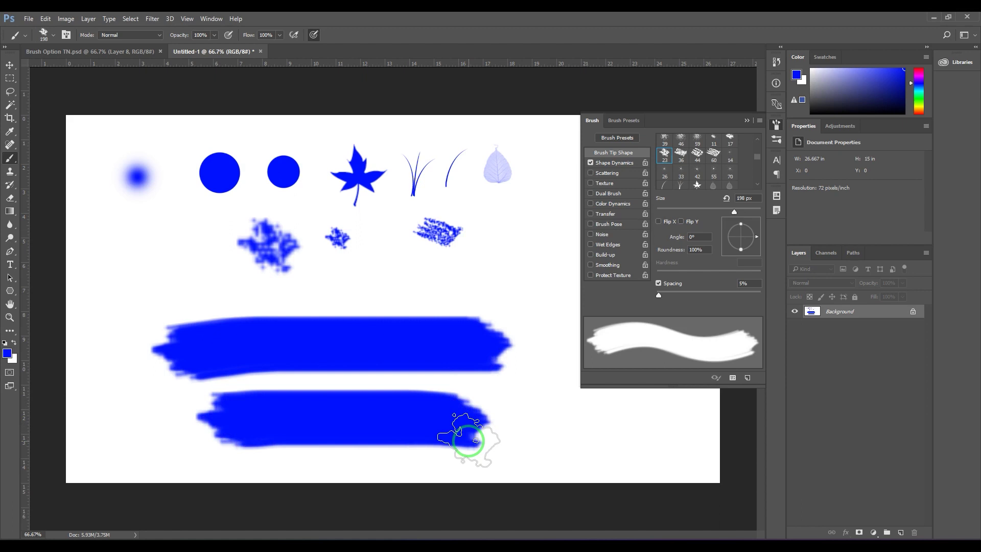
key(ctrl+alt+z)
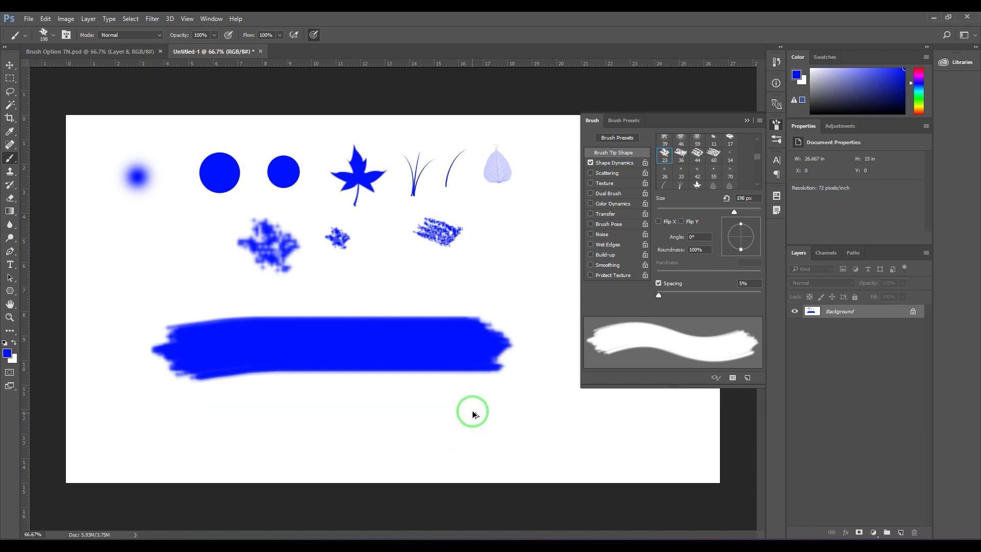
key(ctrl+alt+z)
- Dab a bristle brush tip, enlarged to 100 px; its wide test stroke is undone
drag(761, 155, 759, 147)
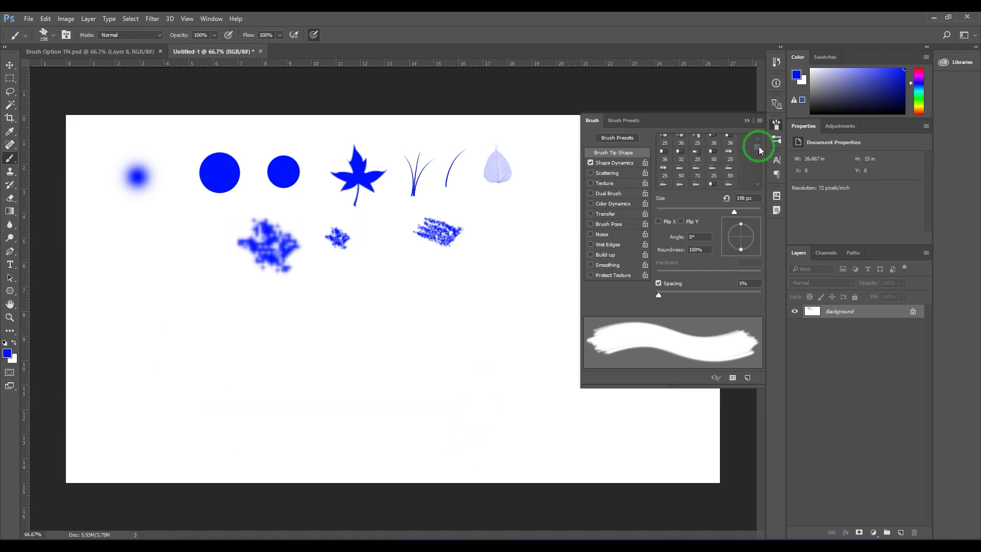
click(697, 171)
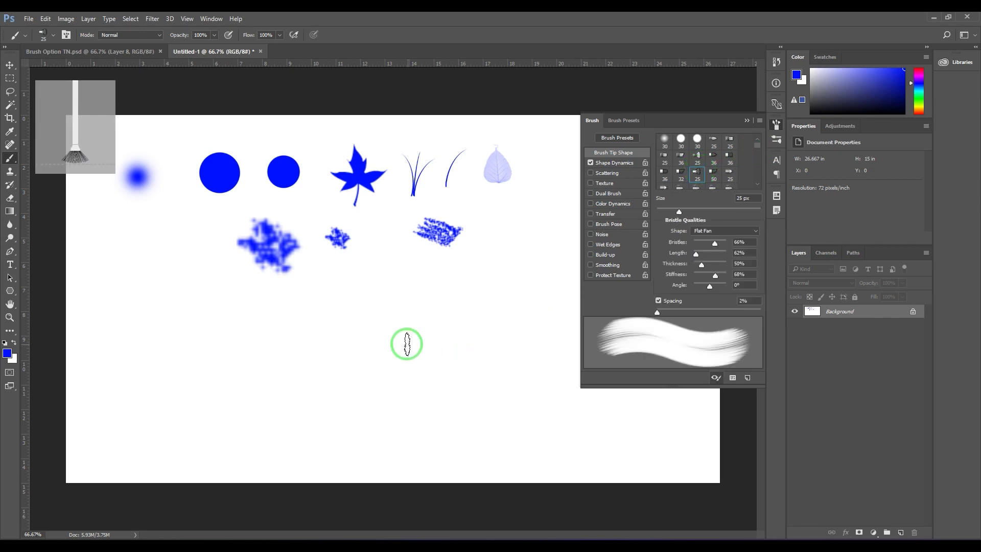
click(395, 324)
key(bracketright)
key(bracketright)
key(bracketright)
key(bracketright)
key(bracketright)
key(bracketright)
key(bracketright)
key(bracketright)
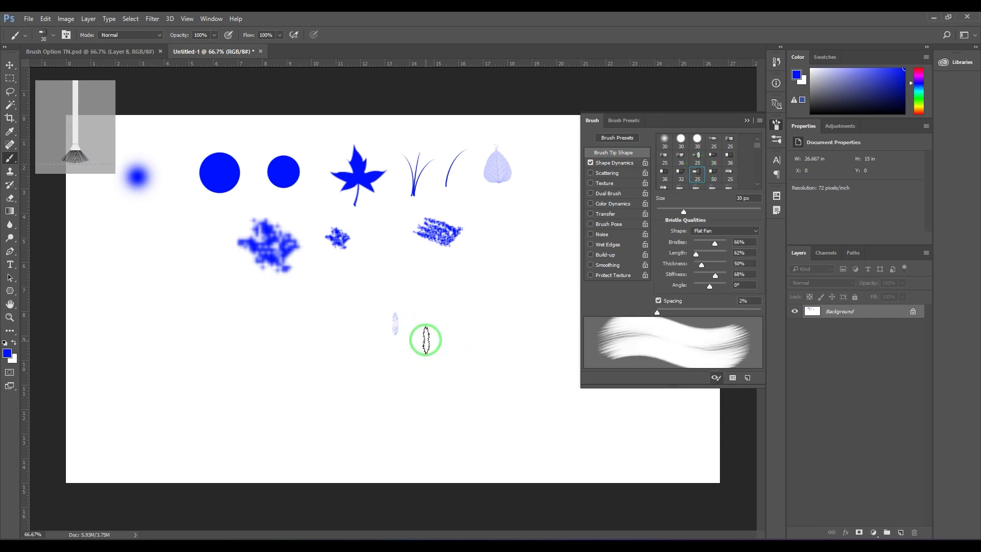
click(425, 331)
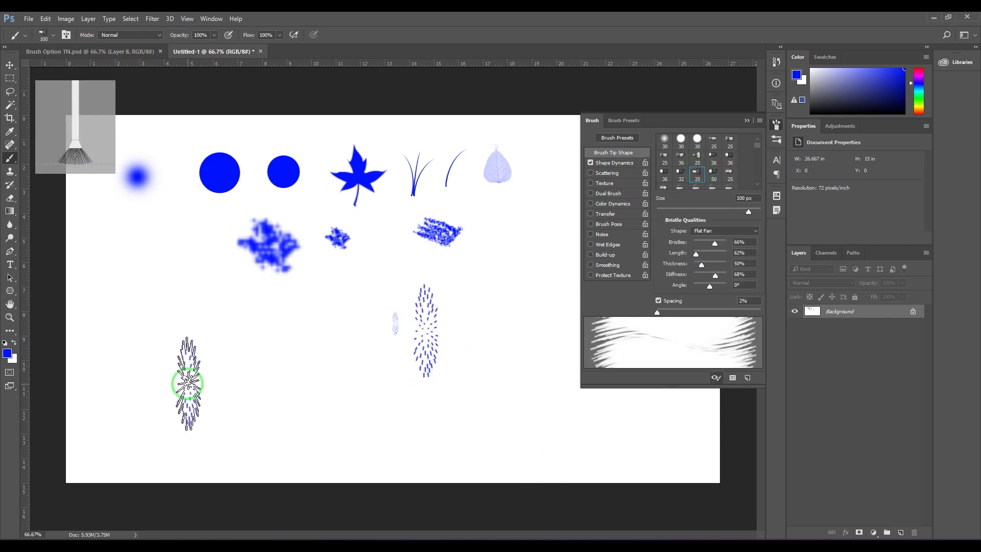
mouse_move(193, 383)
mouse_down()
mouse_move(429, 404)
mouse_move(442, 424)
mouse_up()
key(ctrl+z)
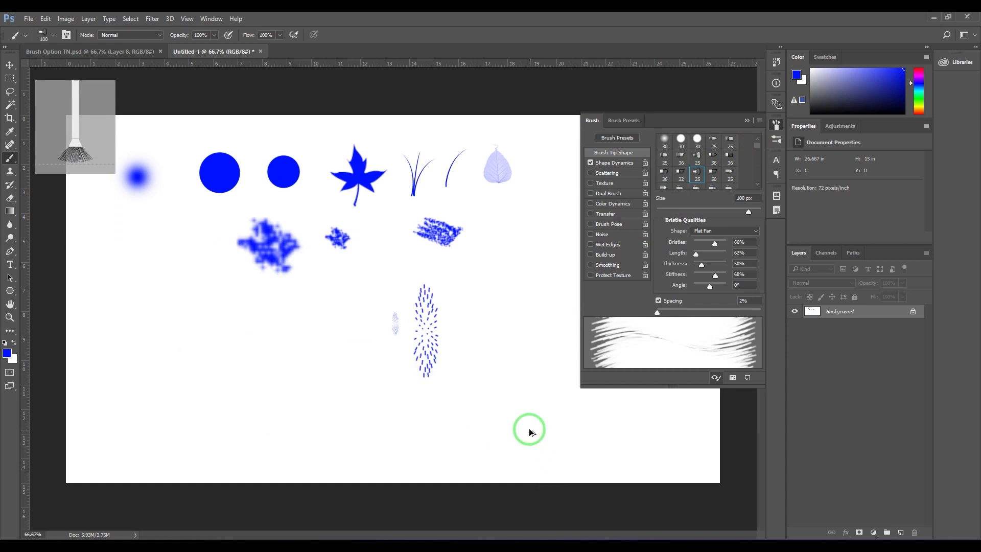
- Stamp a 25 px and a 200 px blue Erodible Square dab, then return to Hard Round 30
click(727, 175)
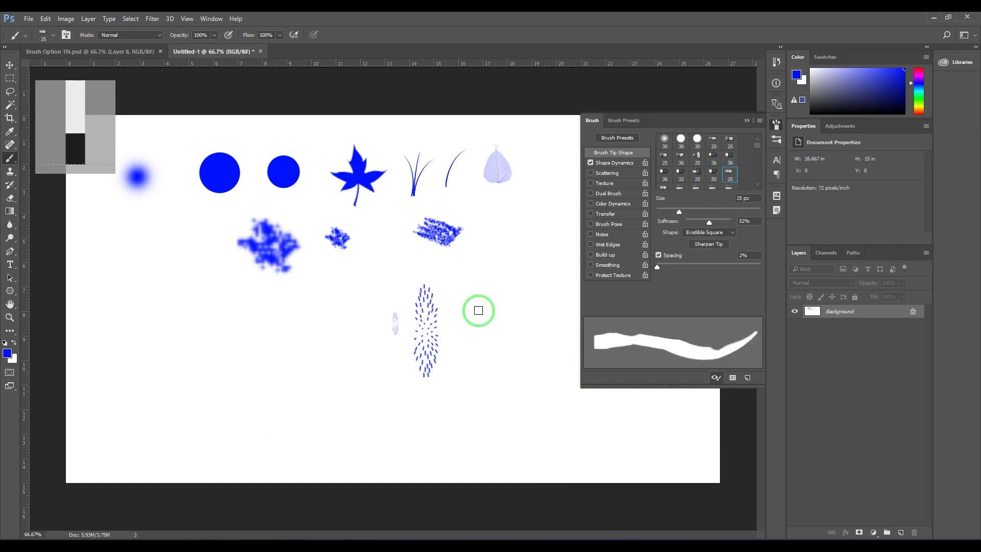
click(245, 341)
key(bracketright)
key(bracketright)
key(bracketright)
key(bracketright)
key(bracketright)
key(bracketright)
key(bracketright)
key(bracketright)
key(bracketright)
key(bracketright)
key(bracketright)
key(bracketright)
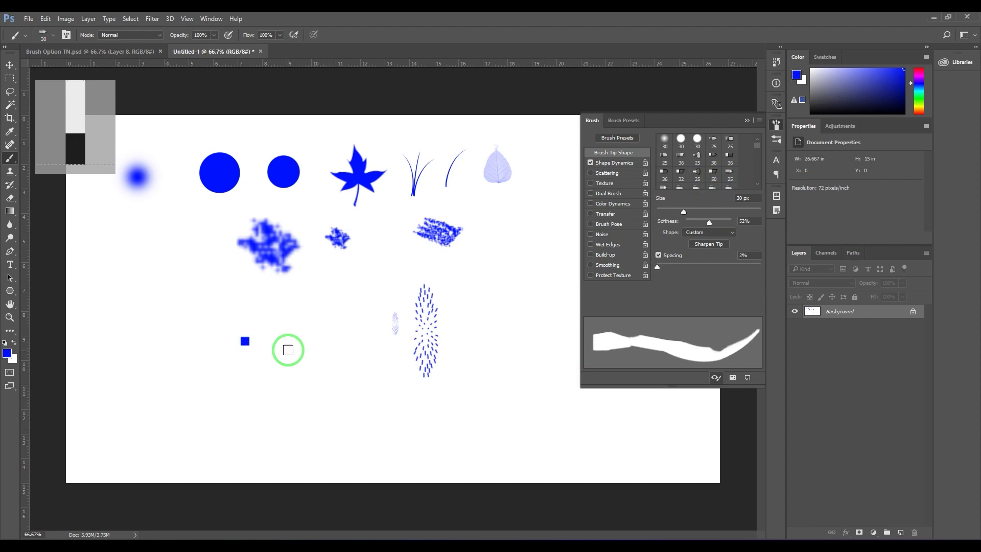
click(293, 341)
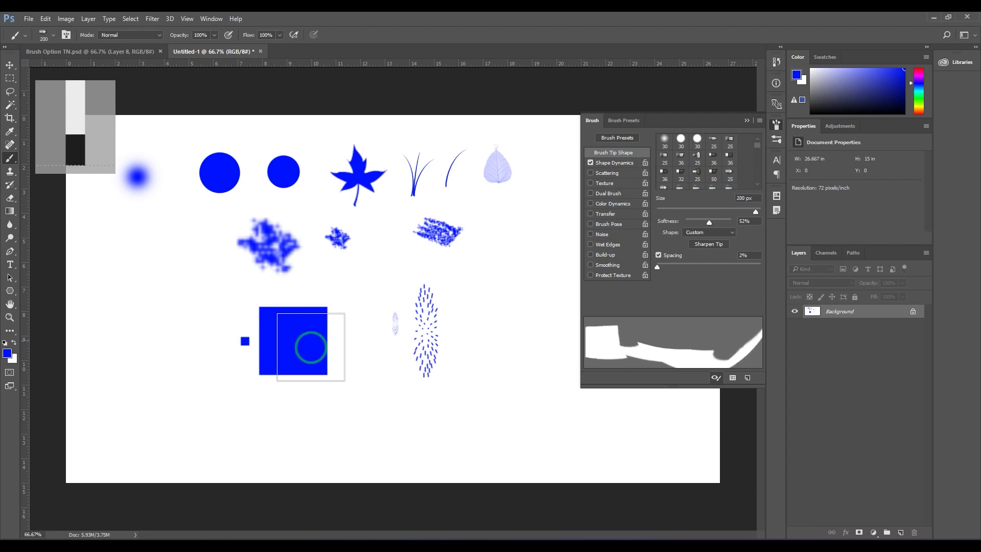
click(701, 175)
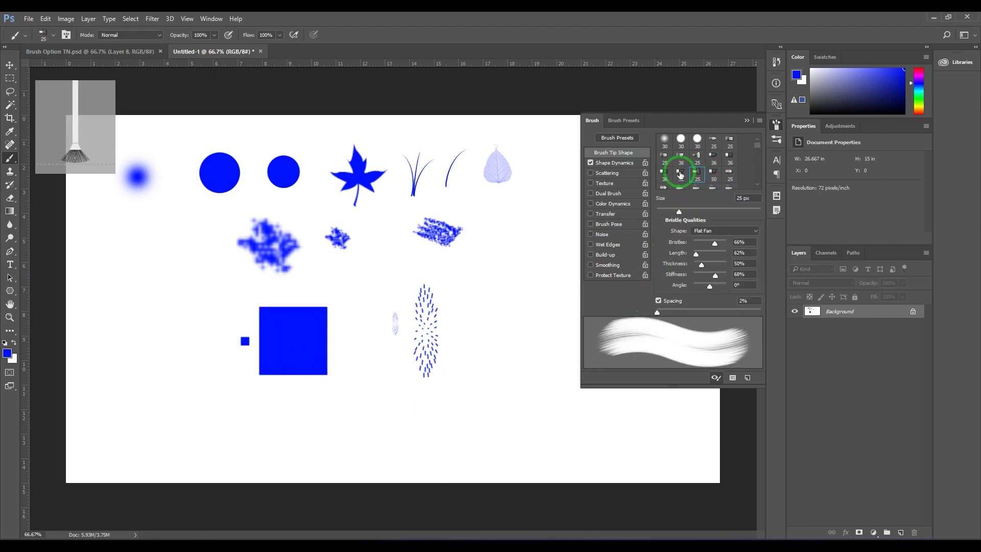
click(681, 141)
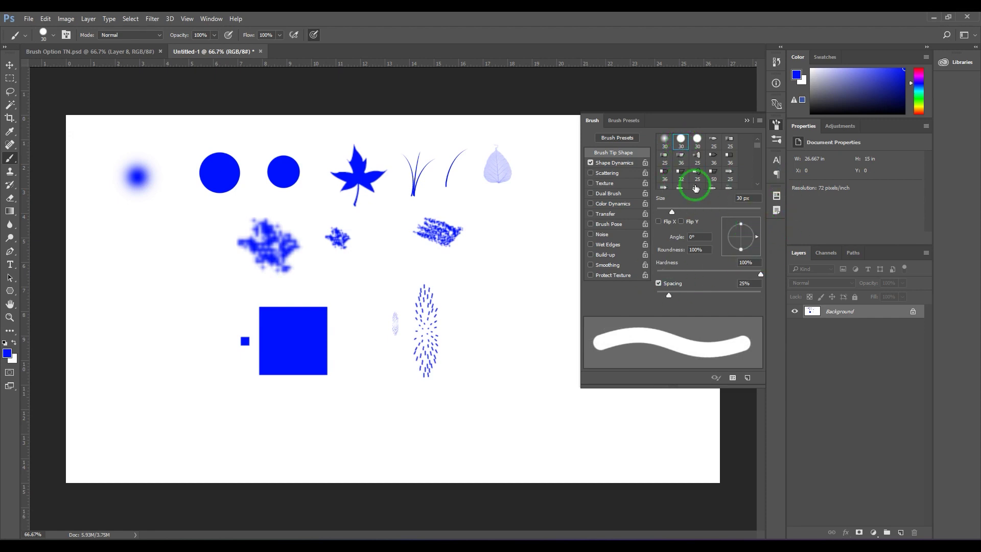
- Select the 17 px textured brush tip and enlarge it to 400 px
click(667, 141)
click(681, 141)
click(698, 142)
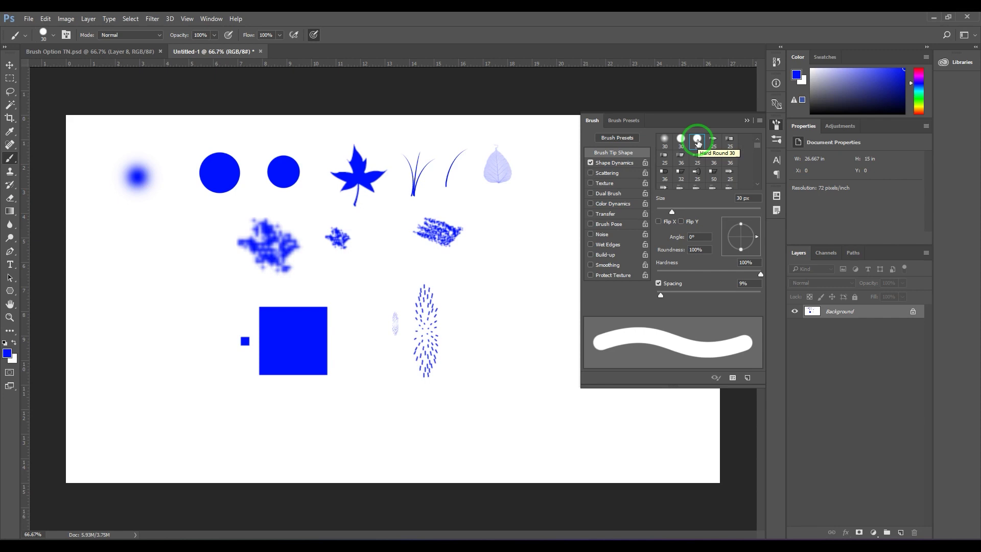
scroll(729, 187, down, 2)
scroll(730, 185, down, 3)
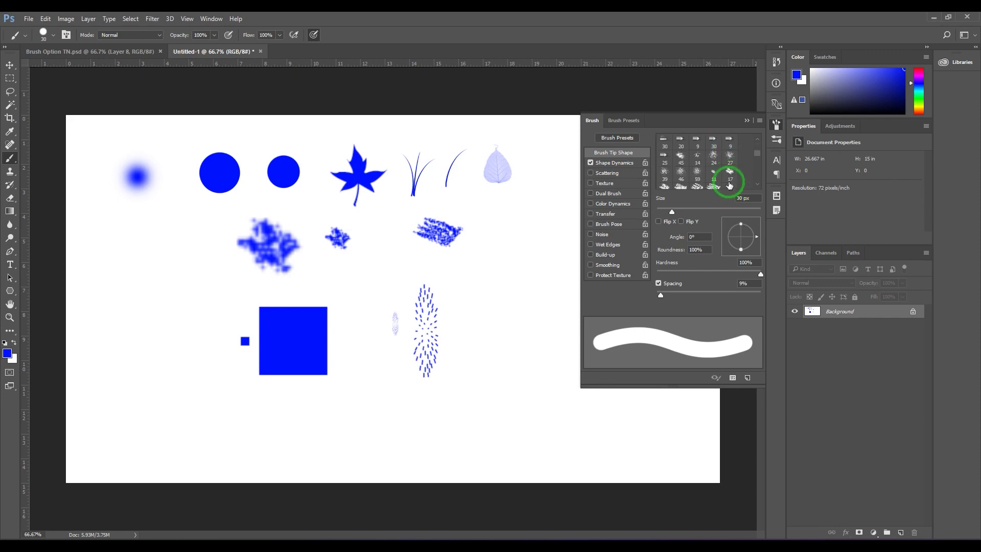
click(729, 157)
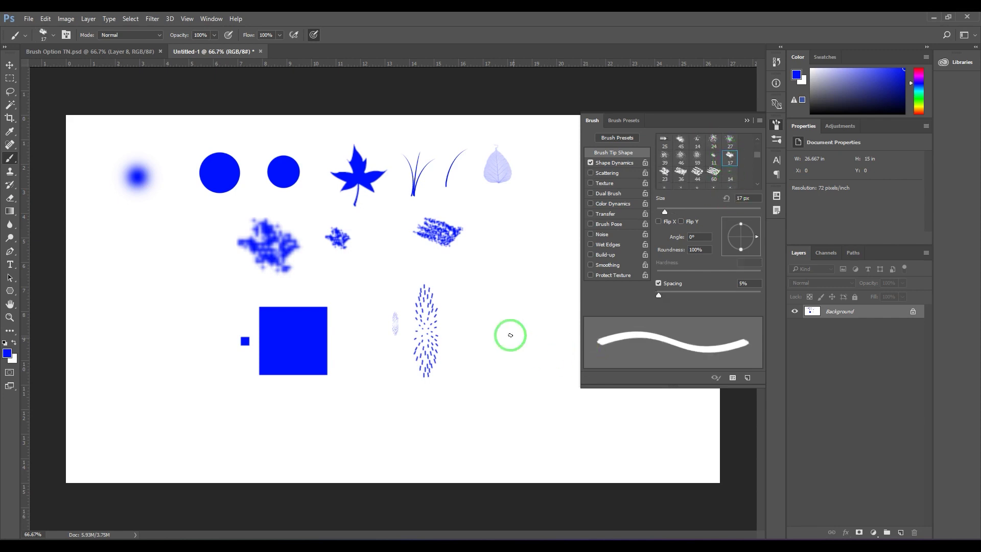
key(bracketright)
key(bracketright)
key(bracketright)
key(bracketright)
key(bracketright)
key(bracketright)
key(bracketright)
key(bracketright)
key(bracketright)
key(bracketright)
key(bracketright)
key(bracketright)
key(bracketright)
key(bracketright)
key(bracketright)
key(bracketright)
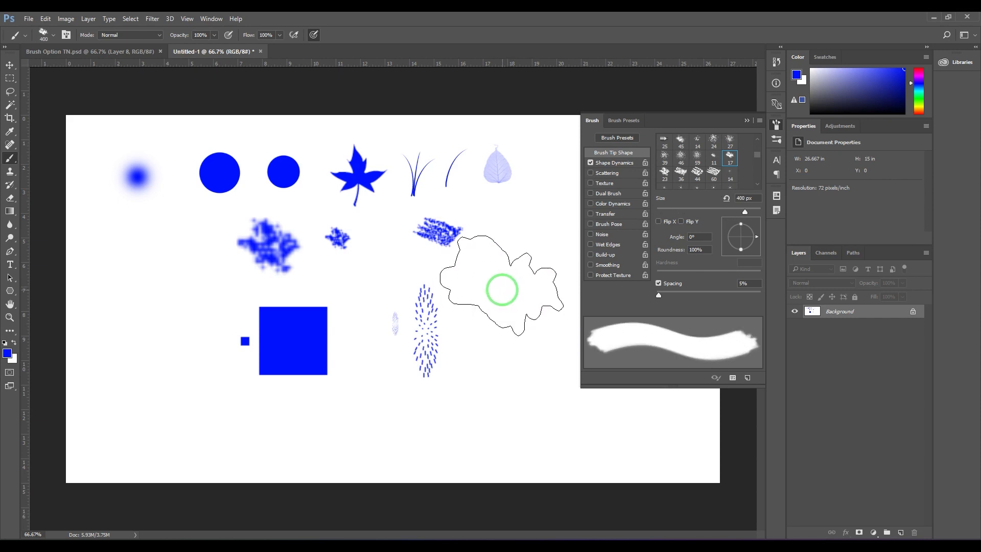
- Create a new document with width and height of 500 pixels
key(ctrl+n)
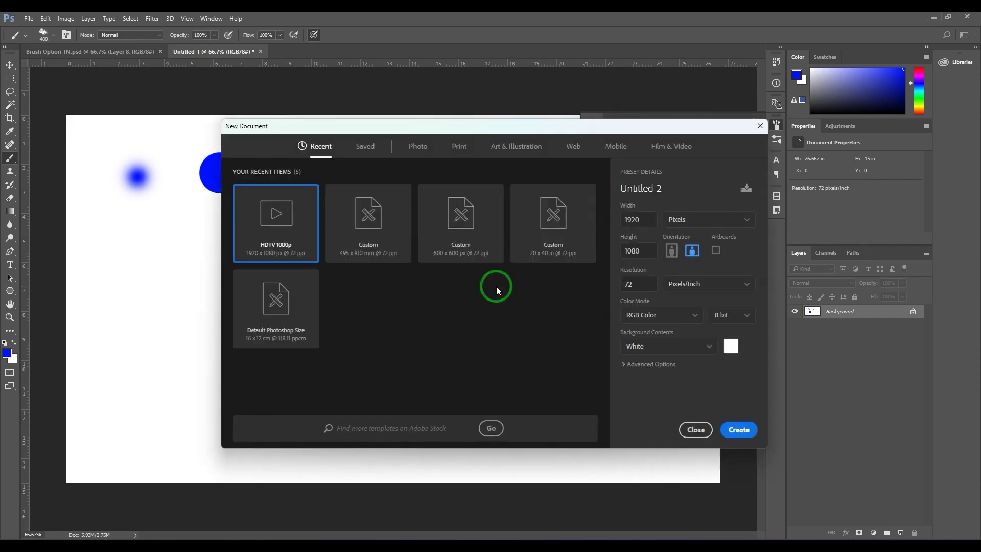
click(636, 219)
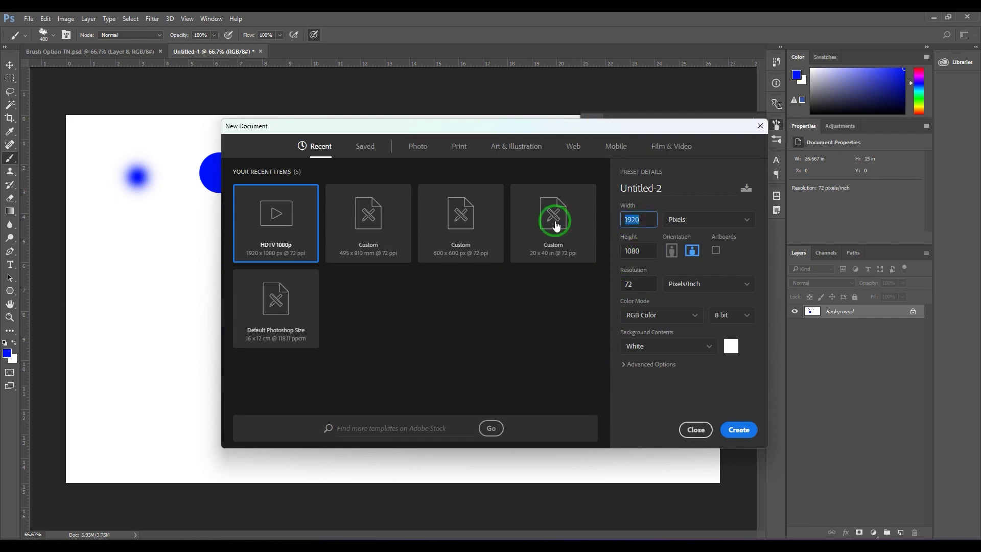
text(500)
click(637, 250)
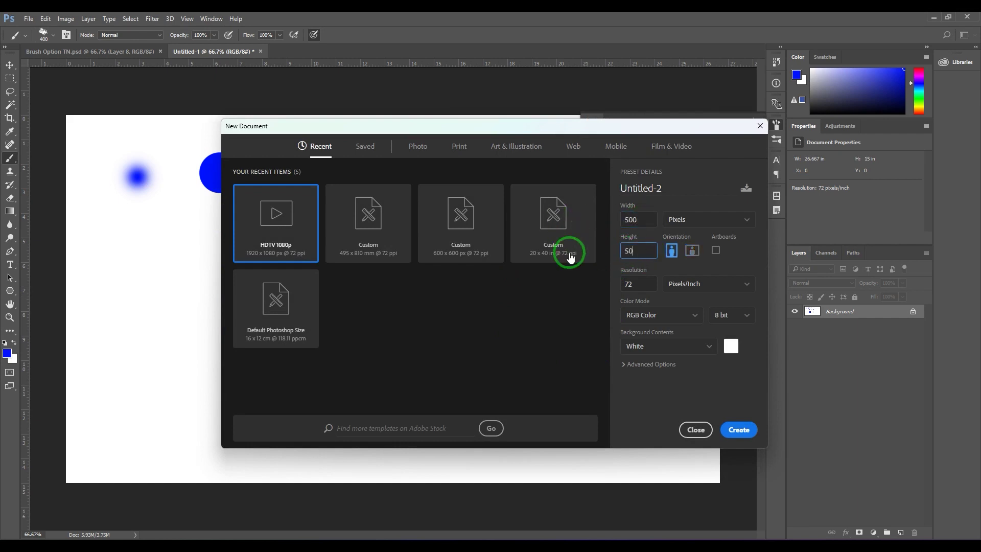
click(738, 429)
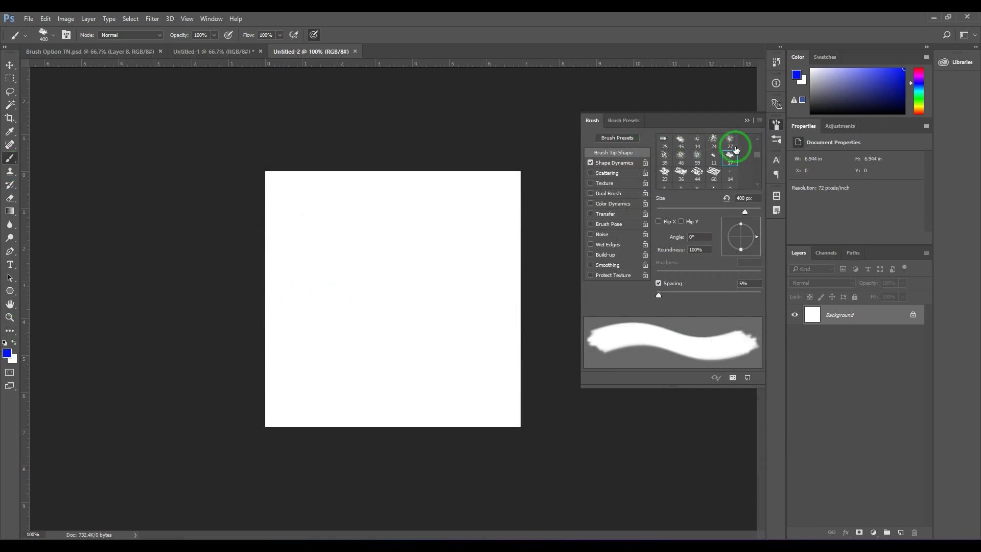
- Reset to black and paint a branching rune figure with a 45 px Hard Round brush
drag(760, 159, 758, 138)
click(698, 140)
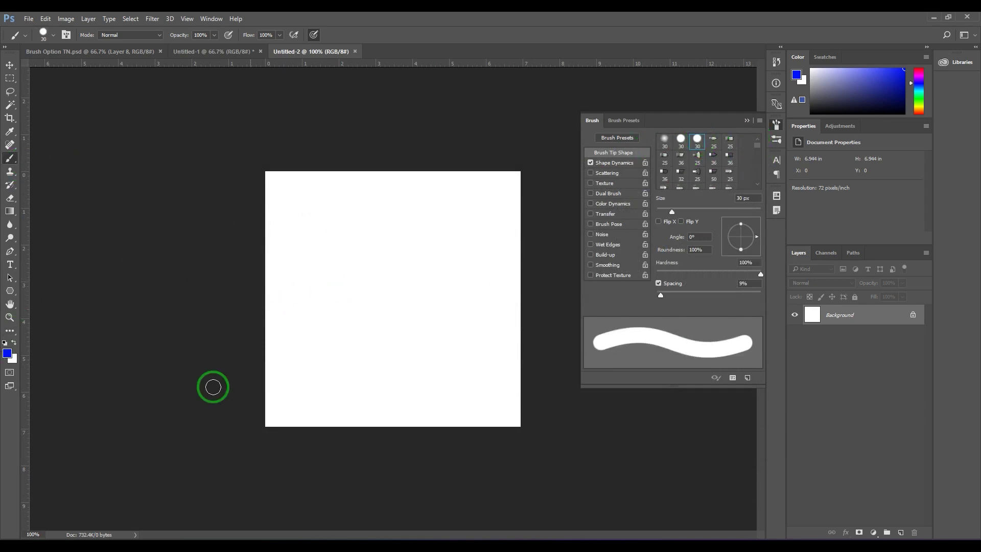
click(5, 342)
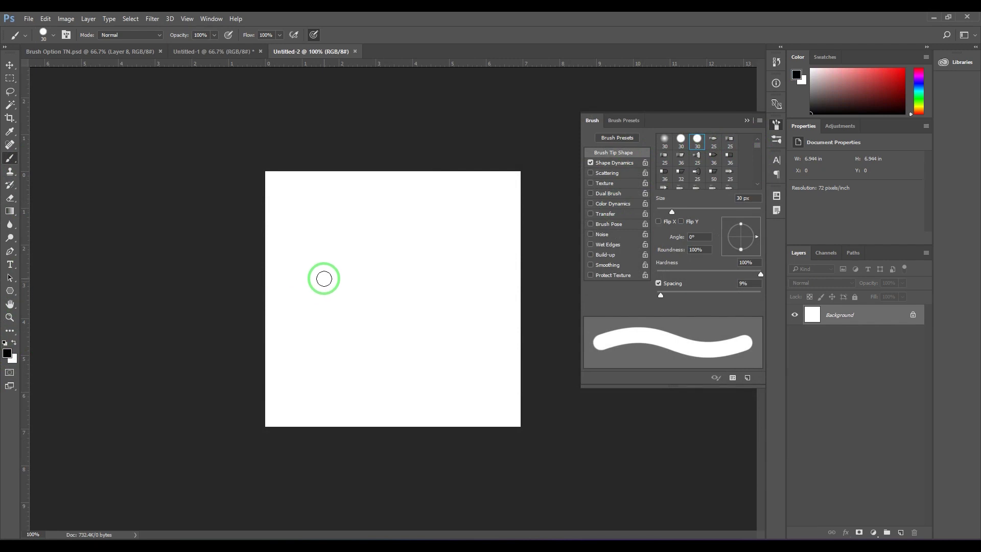
key(bracketright)
key(bracketright)
key(bracketright)
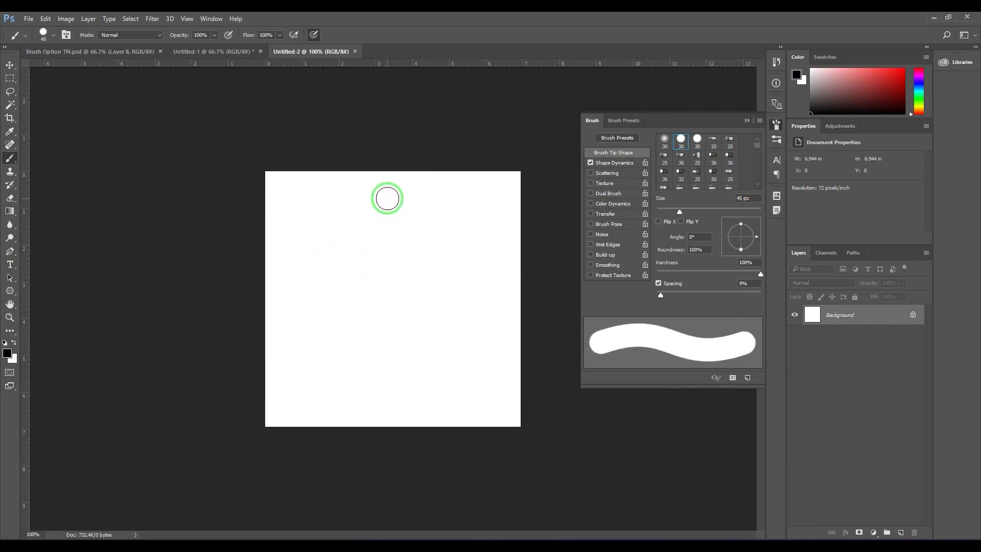
drag(388, 198, 386, 376)
mouse_move(325, 223)
mouse_down()
mouse_move(374, 271)
mouse_move(420, 213)
mouse_up()
drag(393, 322, 316, 393)
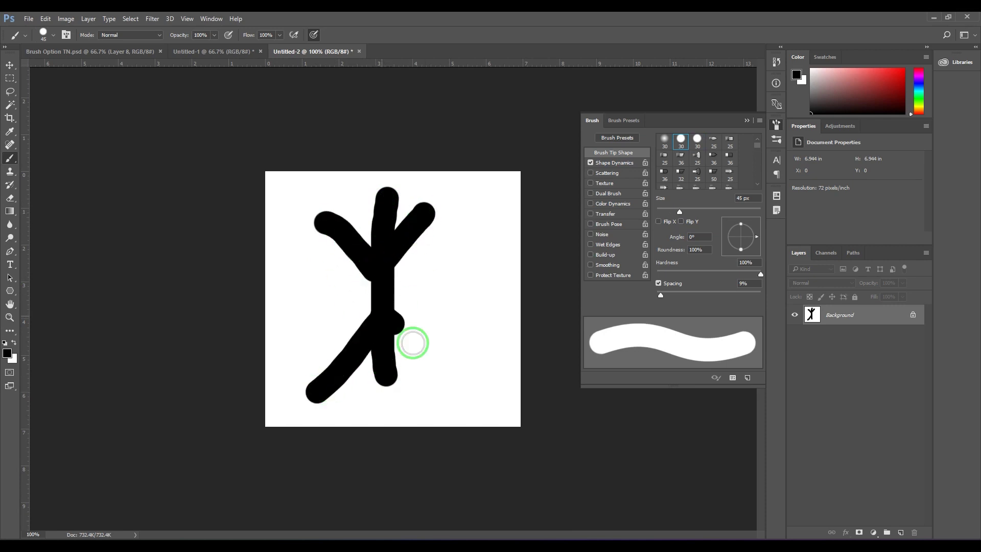
drag(413, 343, 450, 381)
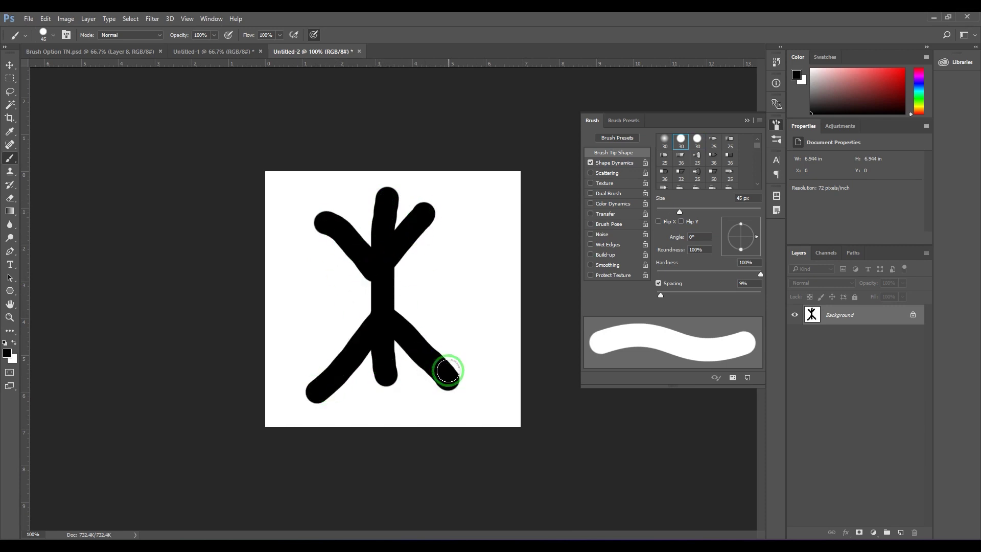
- Define the black rune drawing as a new brush preset via Edit > Define Brush Preset
click(29, 19)
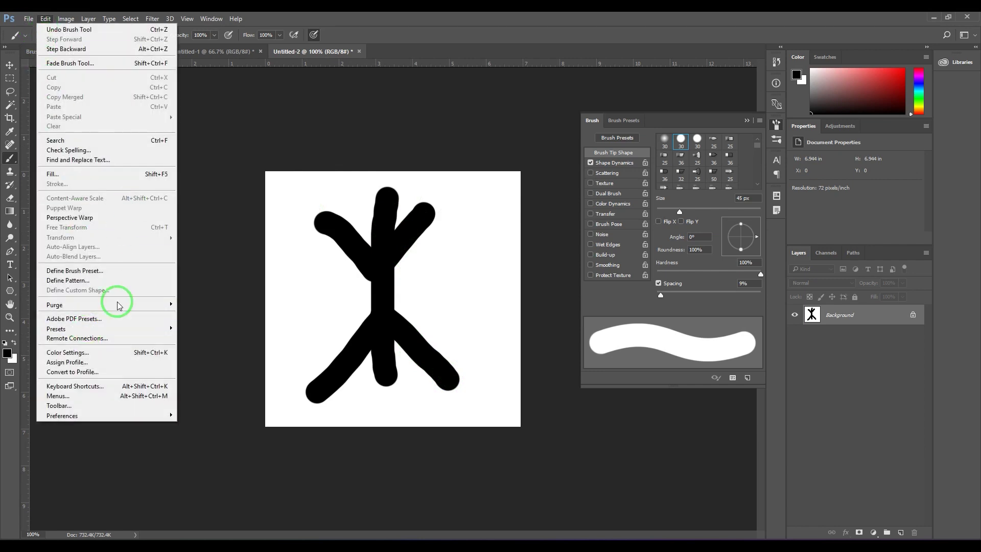
click(126, 271)
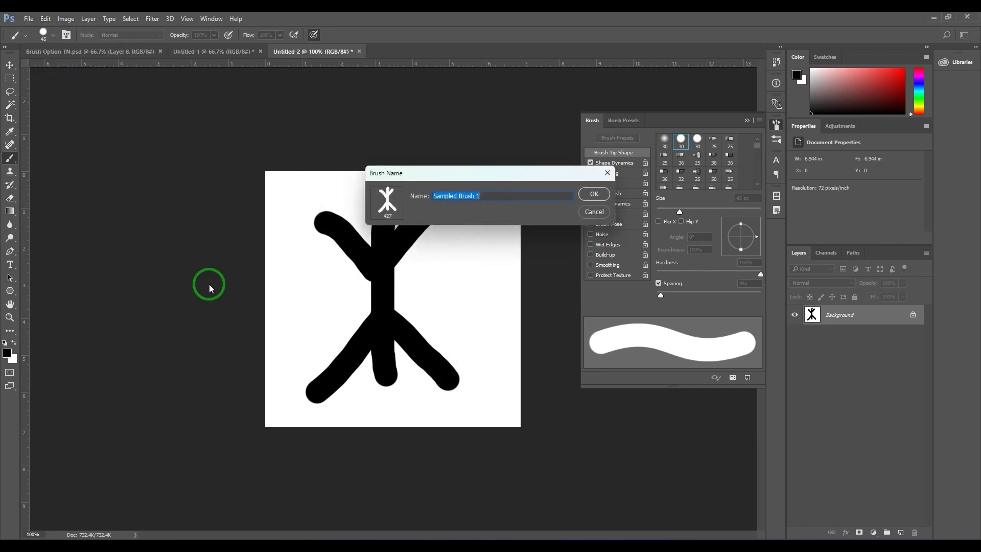
click(588, 194)
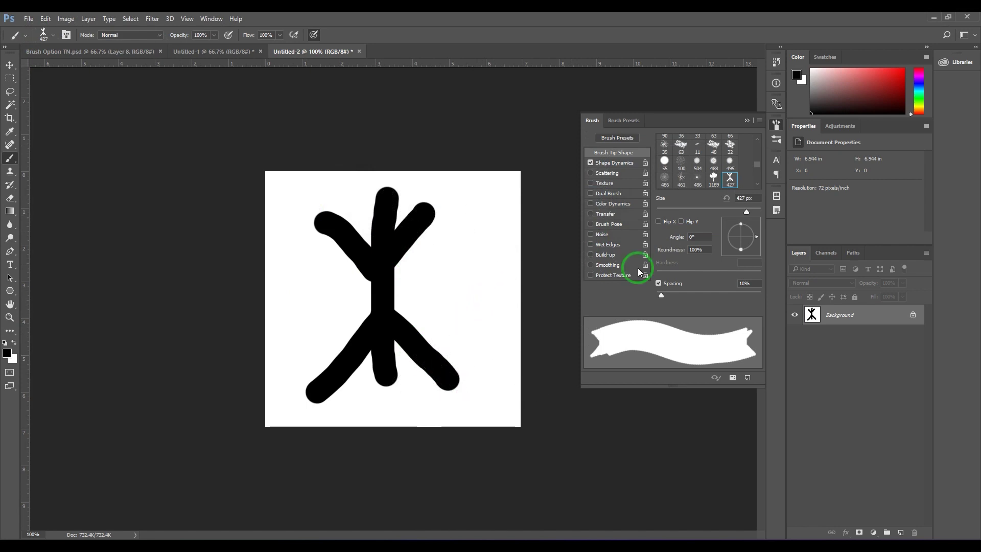
- Stamp the new brush once on Untitled-1, shrink it to 250 px and sample blue
click(176, 51)
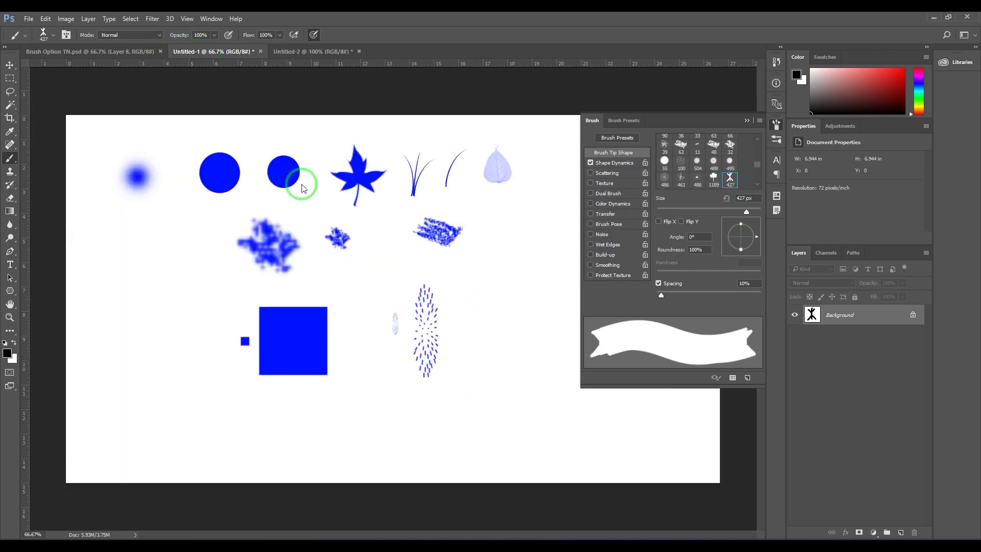
click(515, 300)
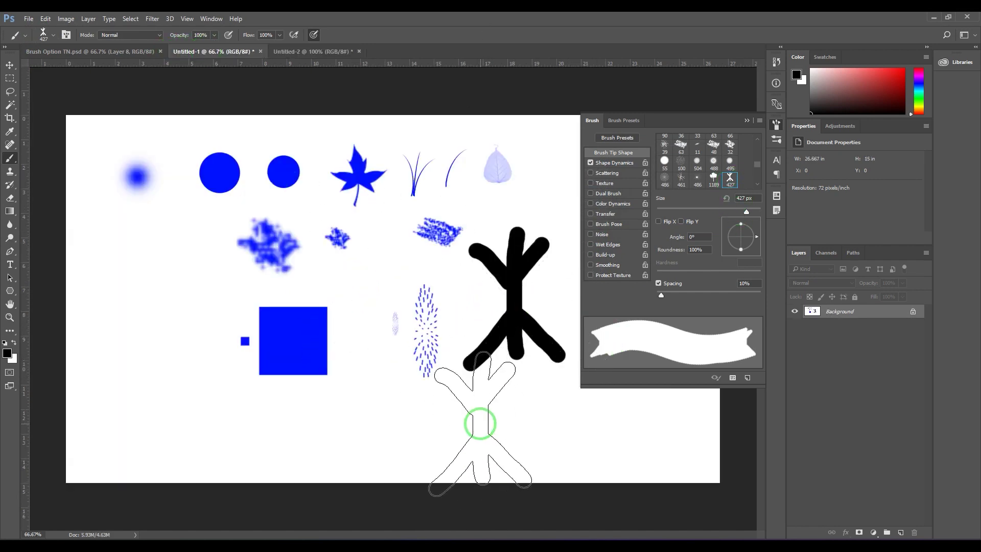
key(bracketleft)
key(bracketleft)
key(bracketleft)
alt+click(298, 331)
drag(147, 318, 385, 438)
key(ctrl+z)
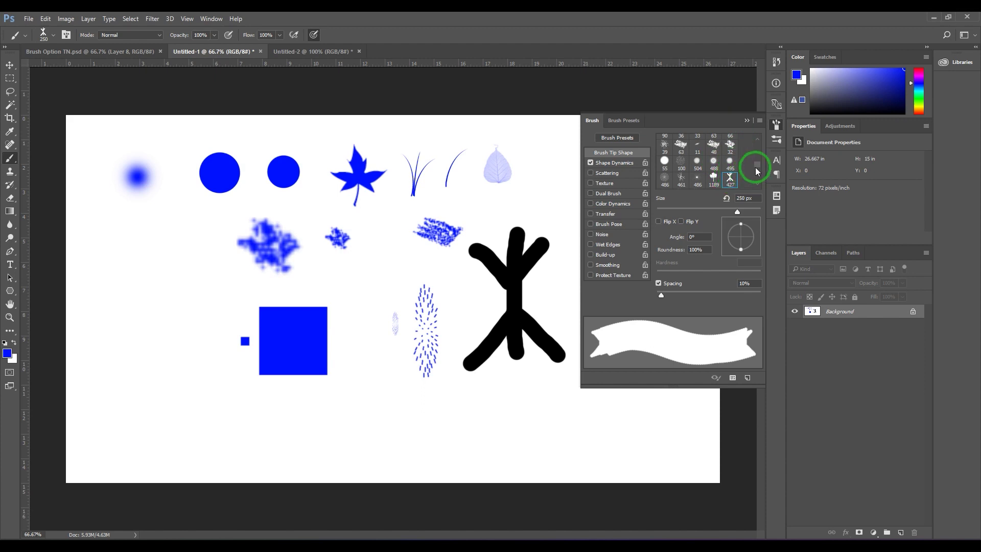
- Pick a 25 px bristle tip and try the Round Blunt and Round Curve bristle shapes
scroll(758, 167, up, 1)
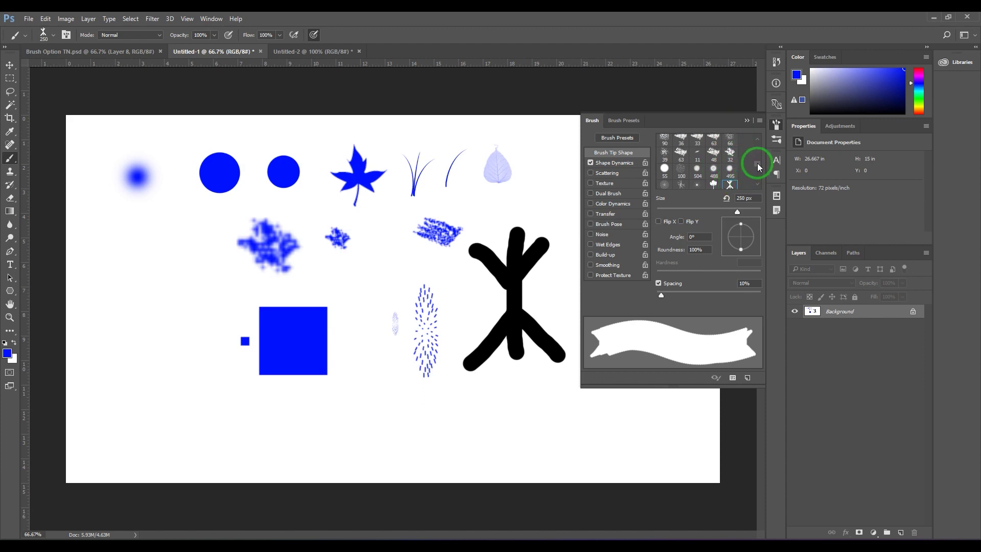
drag(758, 167, 758, 147)
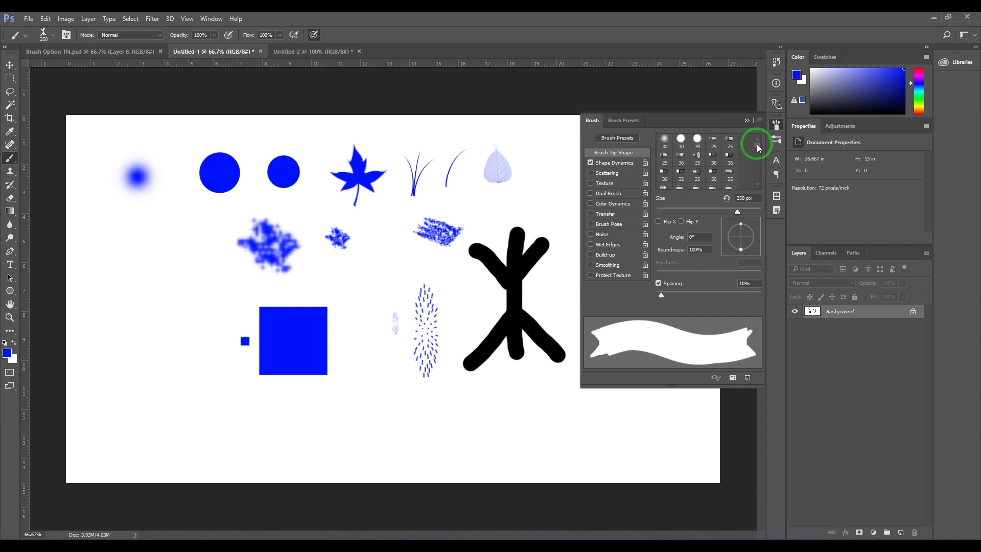
click(714, 139)
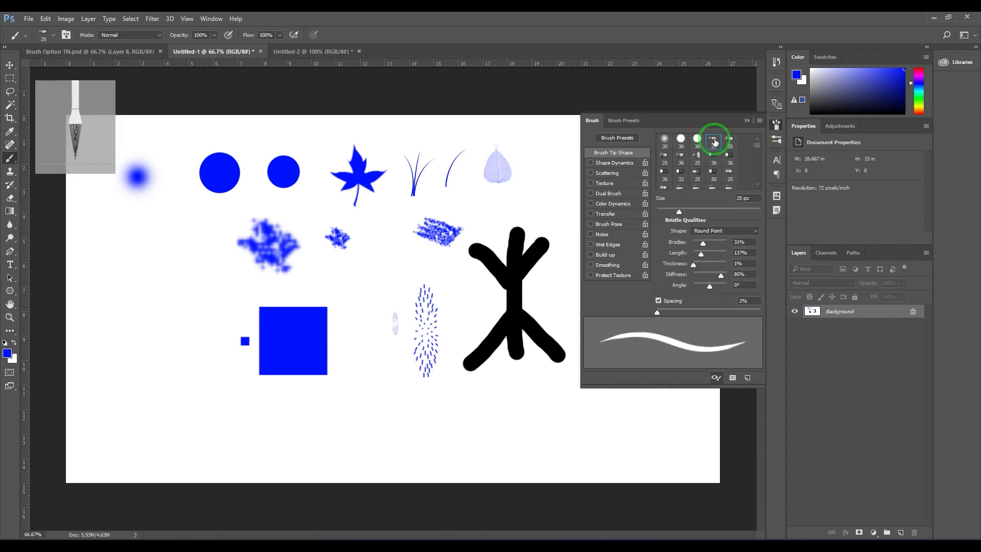
click(719, 230)
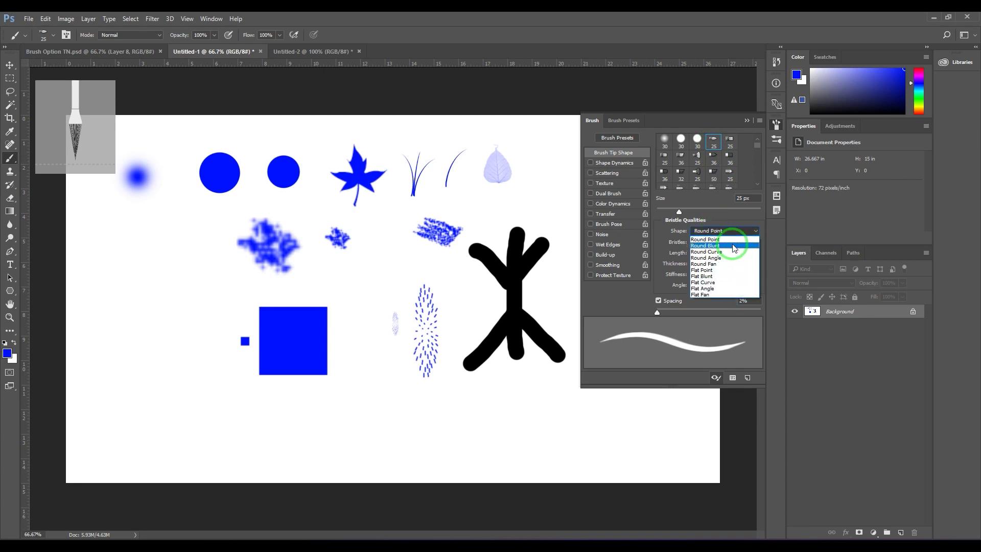
click(734, 246)
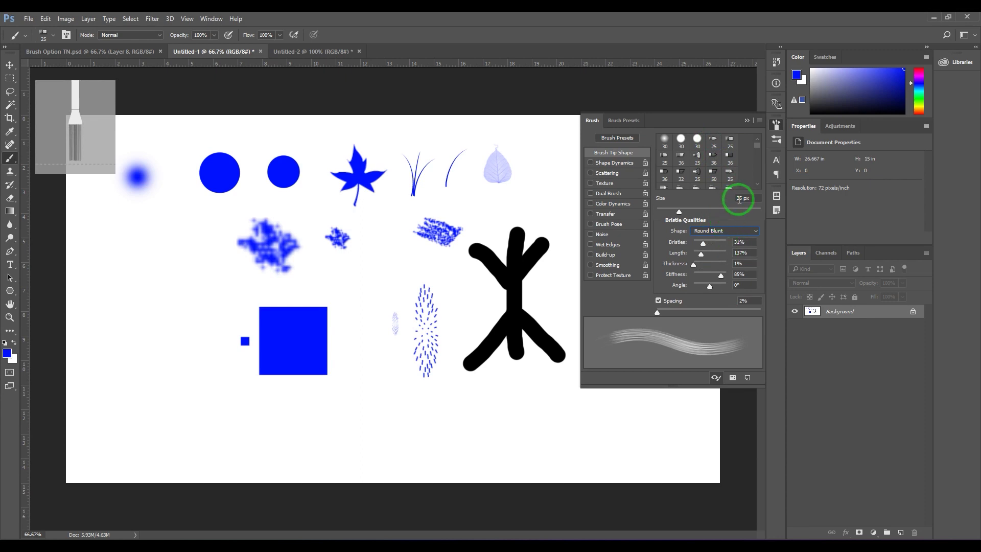
click(732, 230)
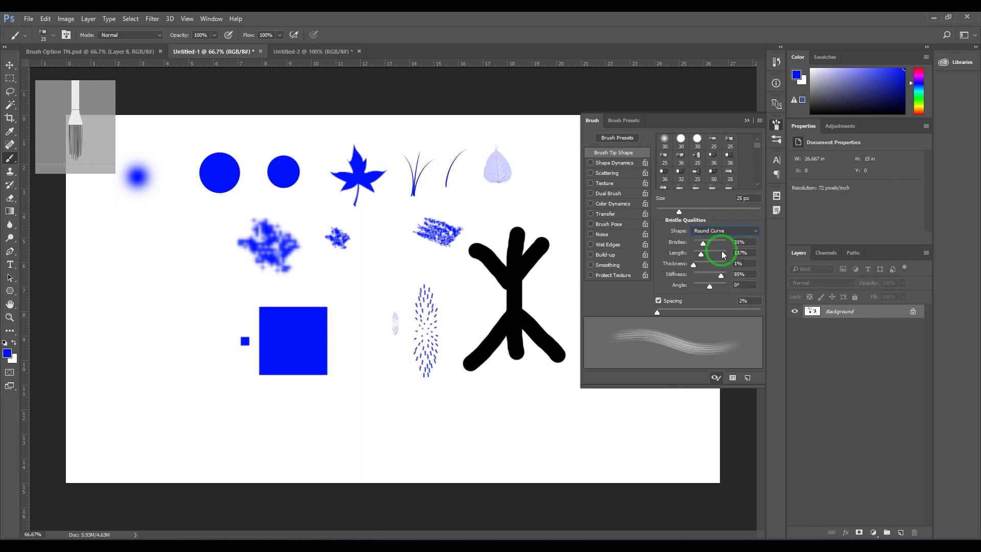
click(721, 235)
click(717, 240)
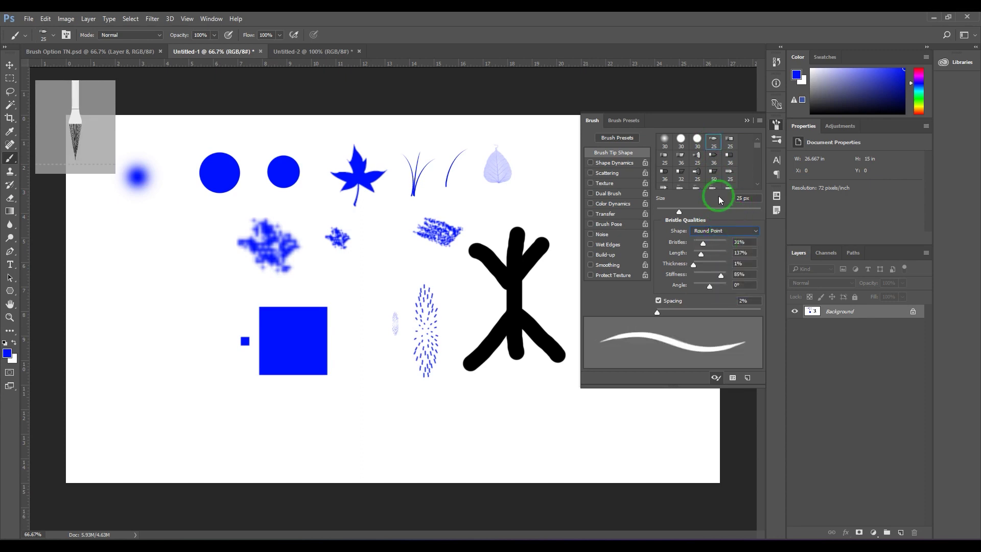
- Try the Round Blunt, Round Curve, Round Angle and Round Fan presets, ending on Erodible Square
click(729, 139)
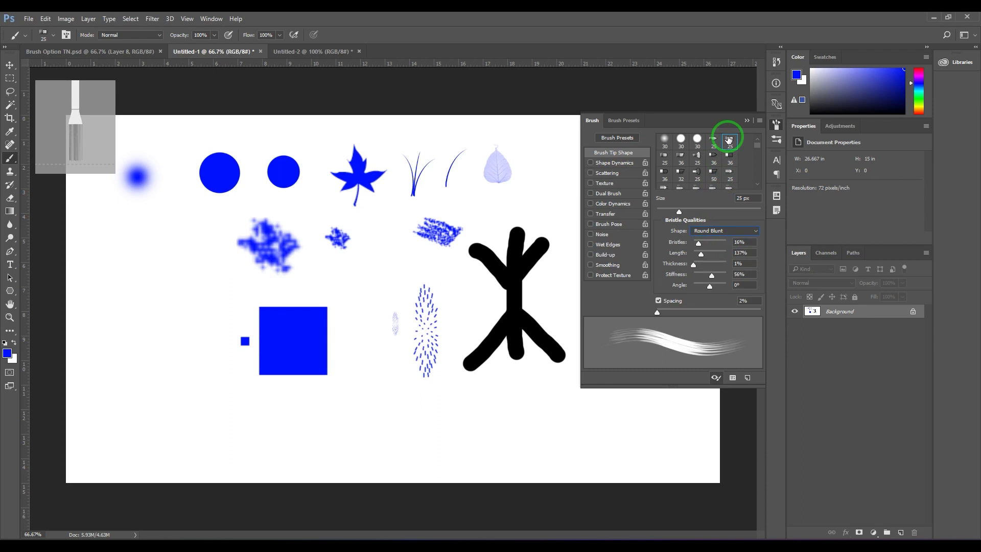
click(663, 155)
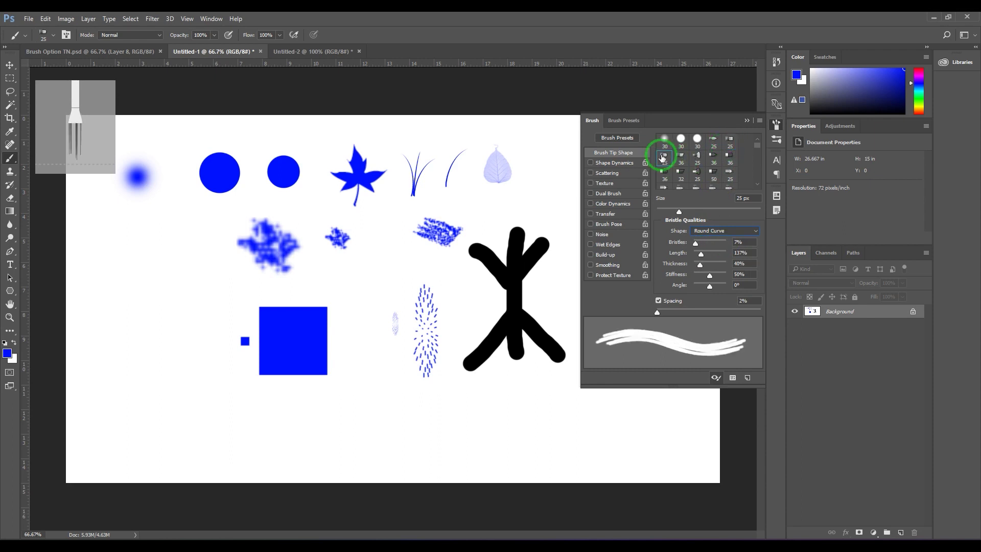
click(682, 156)
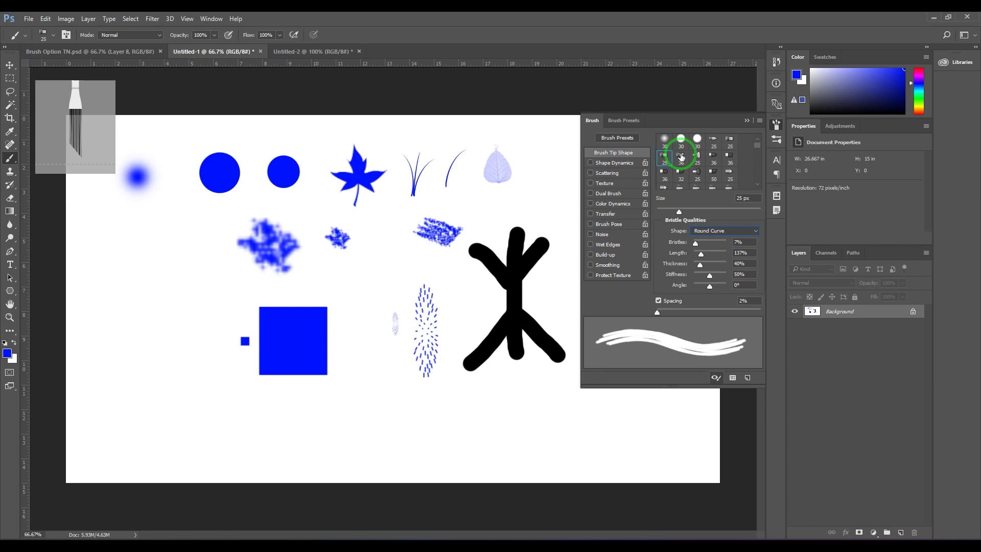
click(696, 157)
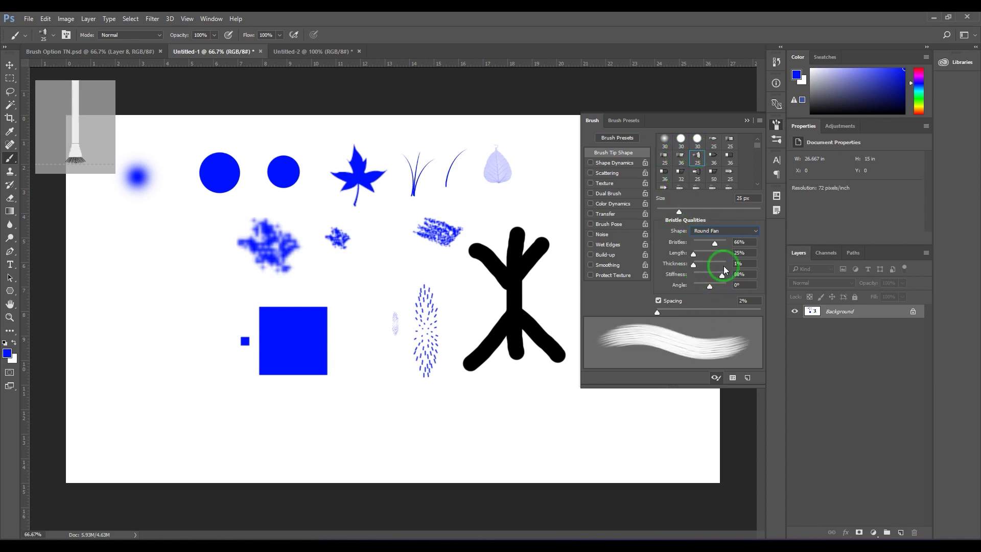
click(730, 172)
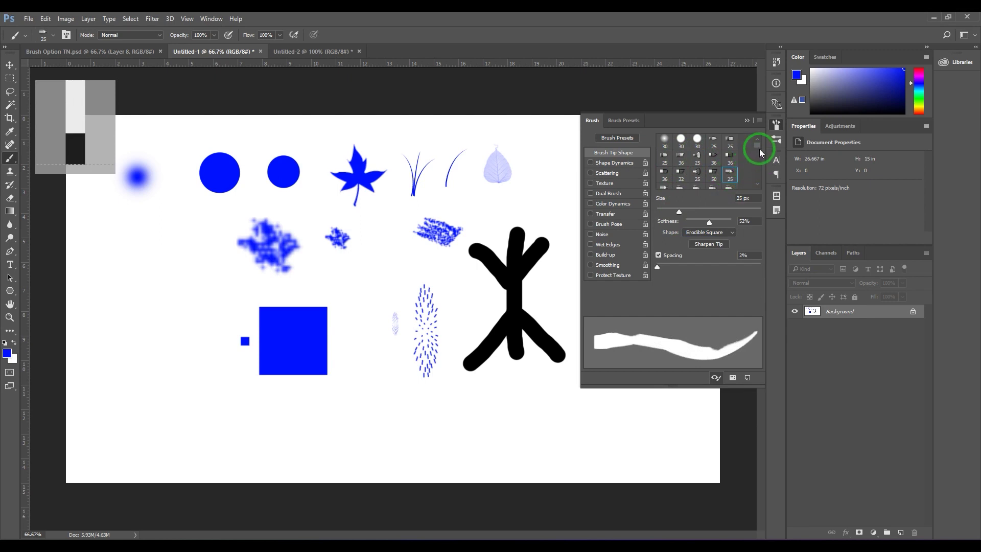
- With a sharpened 93%-softness Erodible Point tip, paint a thin wavy line across the lower canvas
scroll(757, 146, down, 1)
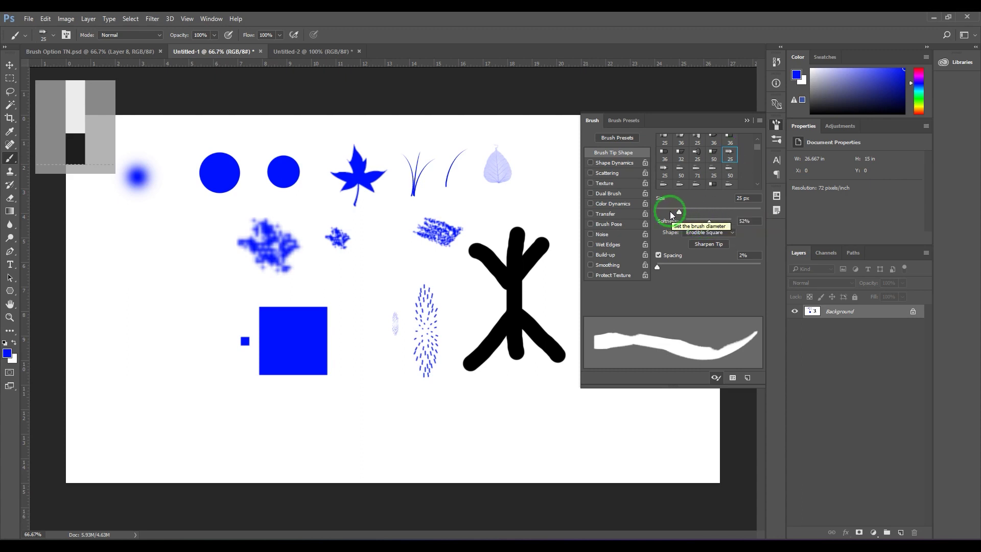
drag(676, 209, 728, 223)
click(709, 233)
click(710, 248)
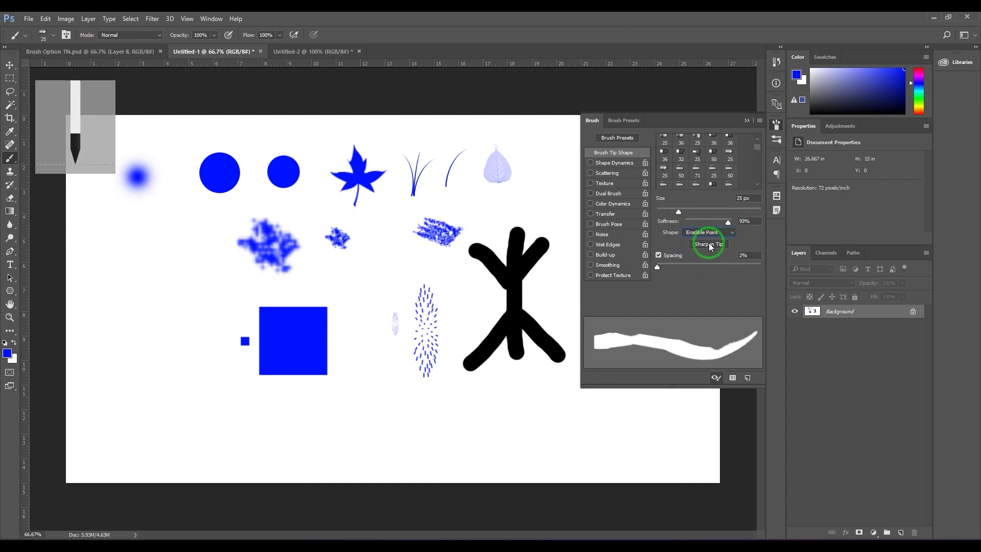
click(709, 244)
drag(278, 438, 537, 436)
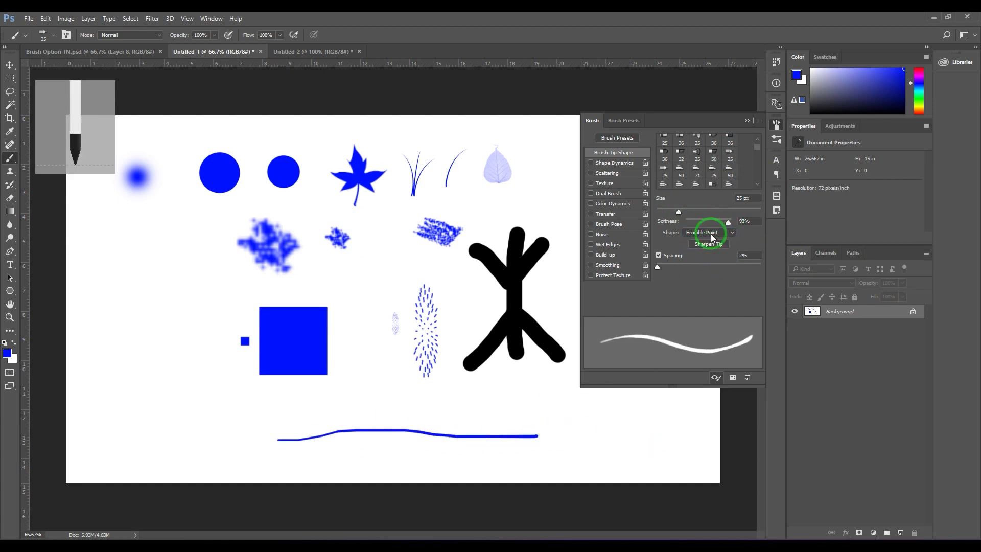
- Switch the tip to Erodible Triangle and paint a thick stroke above the wavy line
click(713, 238)
click(714, 271)
drag(334, 407, 586, 420)
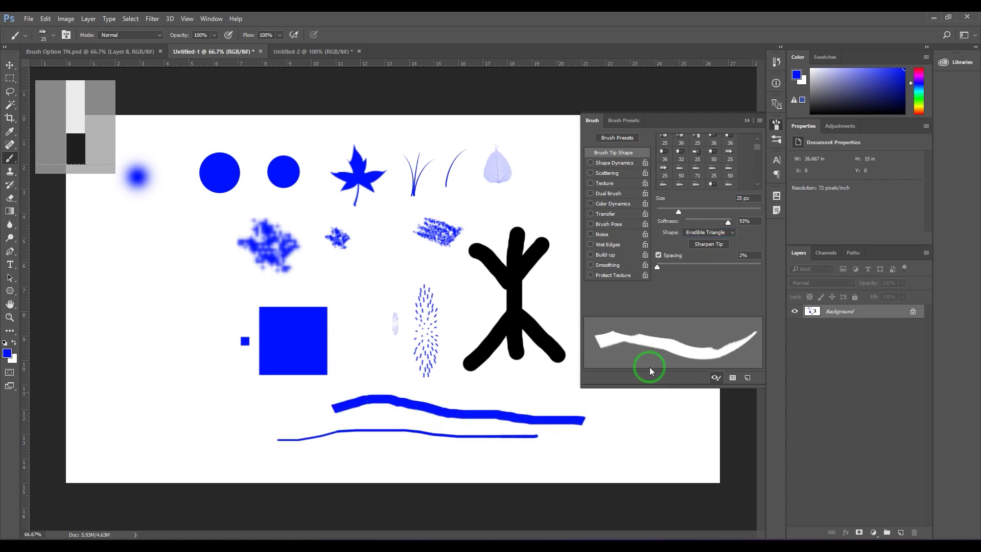
- Paint a 50 px spatter stroke, then raise hardness, lower distortion and paint a long diagonal stroke
click(732, 175)
drag(124, 375, 250, 404)
mouse_move(717, 222)
mouse_down()
mouse_move(710, 234)
mouse_move(728, 246)
mouse_move(704, 259)
mouse_move(702, 272)
mouse_up()
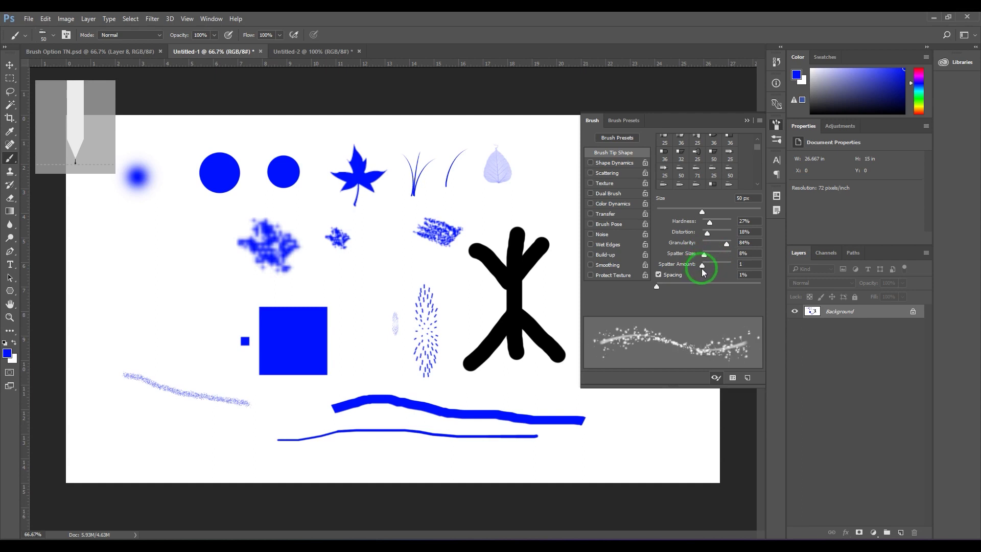
mouse_move(116, 262)
mouse_down()
mouse_move(240, 361)
mouse_move(353, 376)
mouse_up()
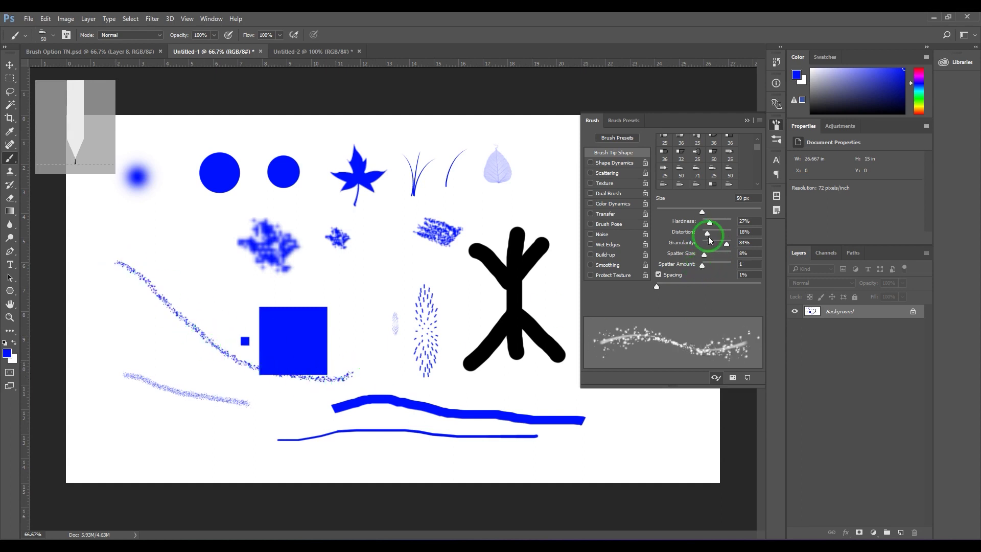
drag(756, 152, 757, 158)
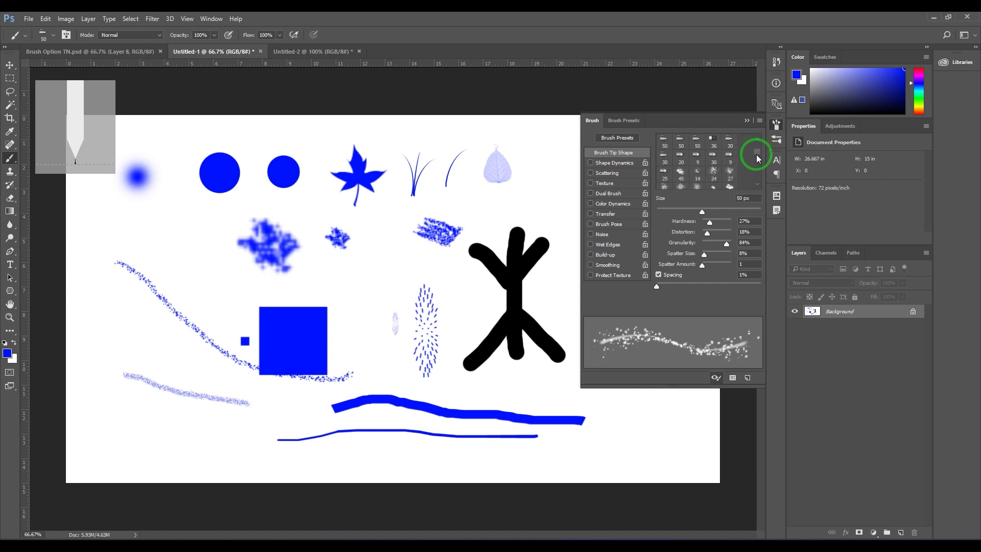
- Select the 36 px Flat Blunt tip, paint a faint stroke, raise bristles to 75%, paint again
click(697, 140)
click(711, 141)
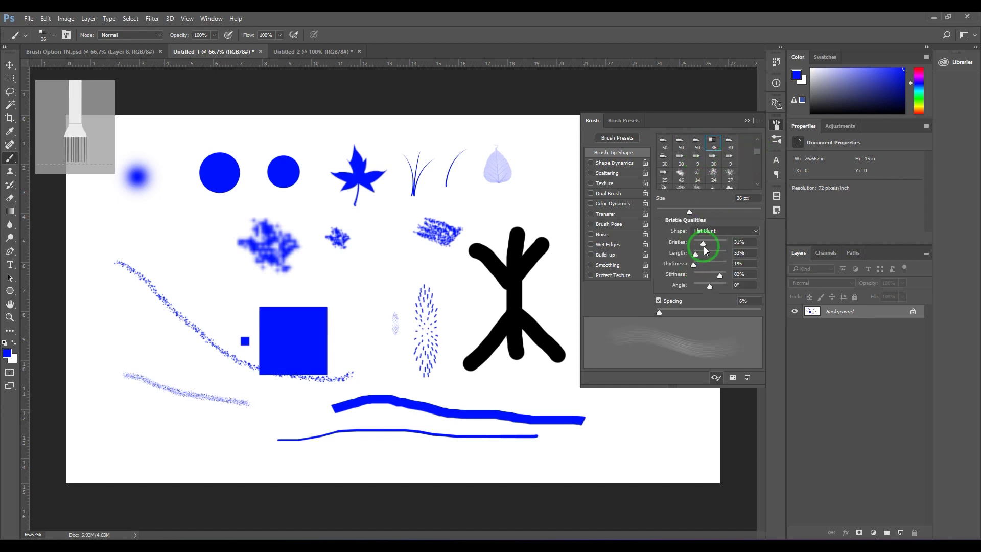
mouse_move(357, 365)
mouse_down()
mouse_move(381, 364)
mouse_move(590, 398)
mouse_up()
drag(705, 243, 718, 243)
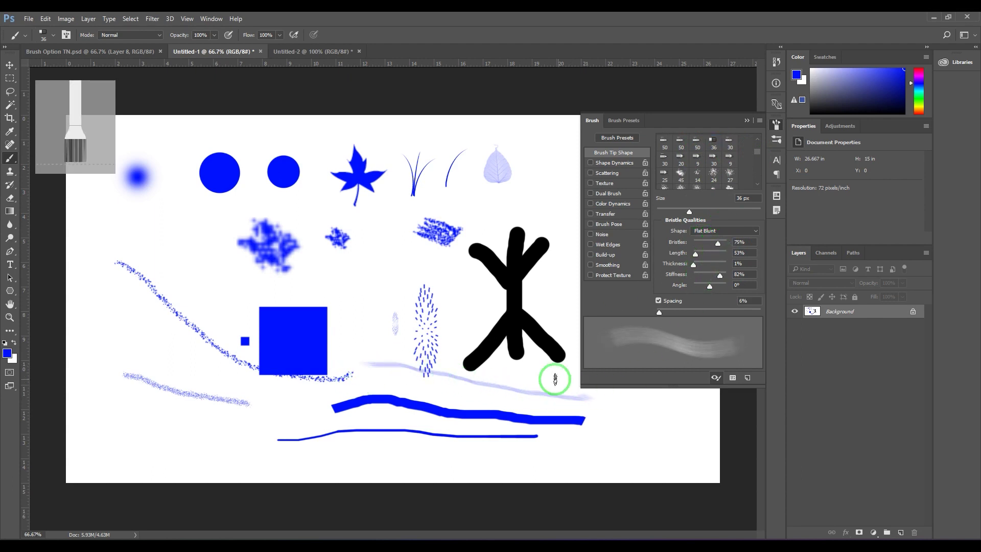
drag(547, 401, 646, 421)
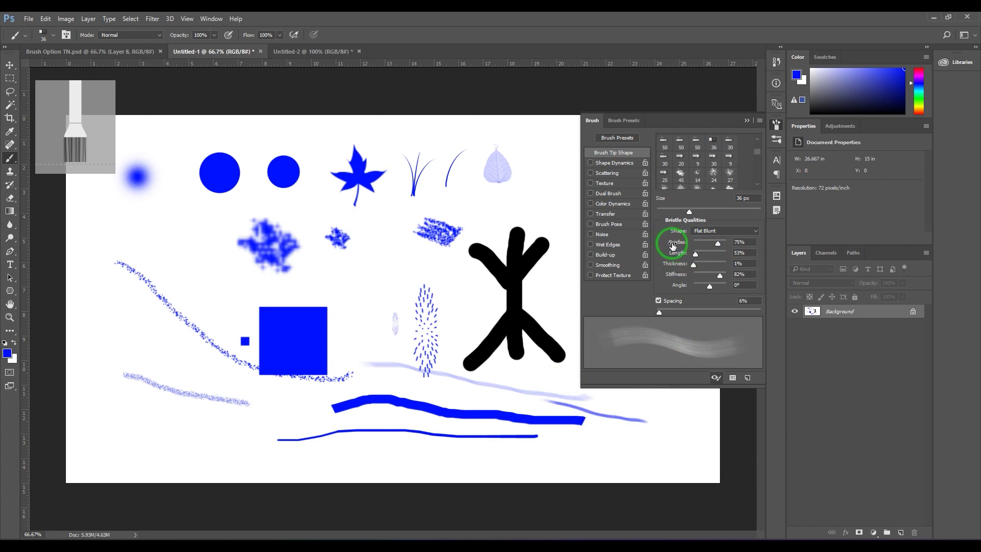
- Set bristles to 81%, thickness 79% and angle -6°, painting bristle test strokes in between
drag(718, 243, 698, 246)
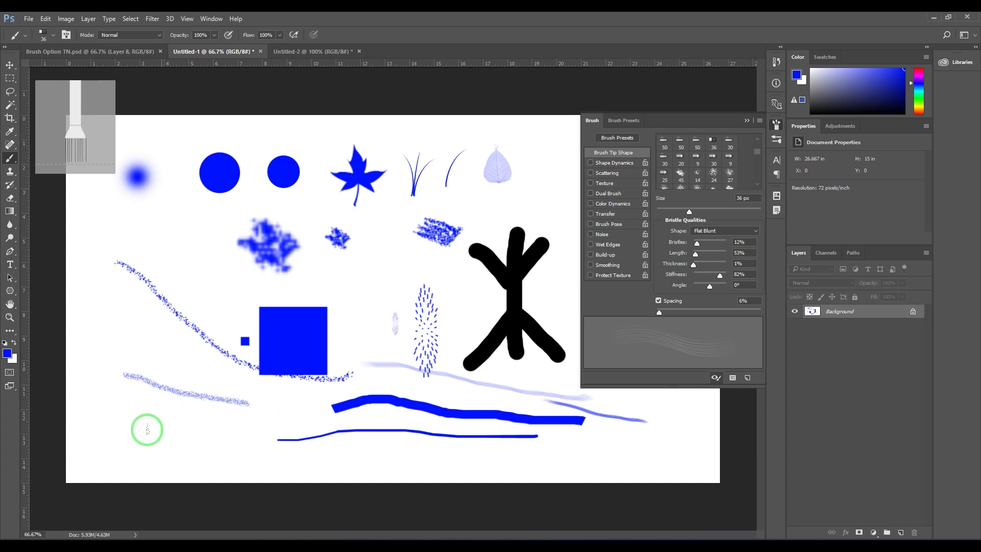
drag(109, 440, 271, 443)
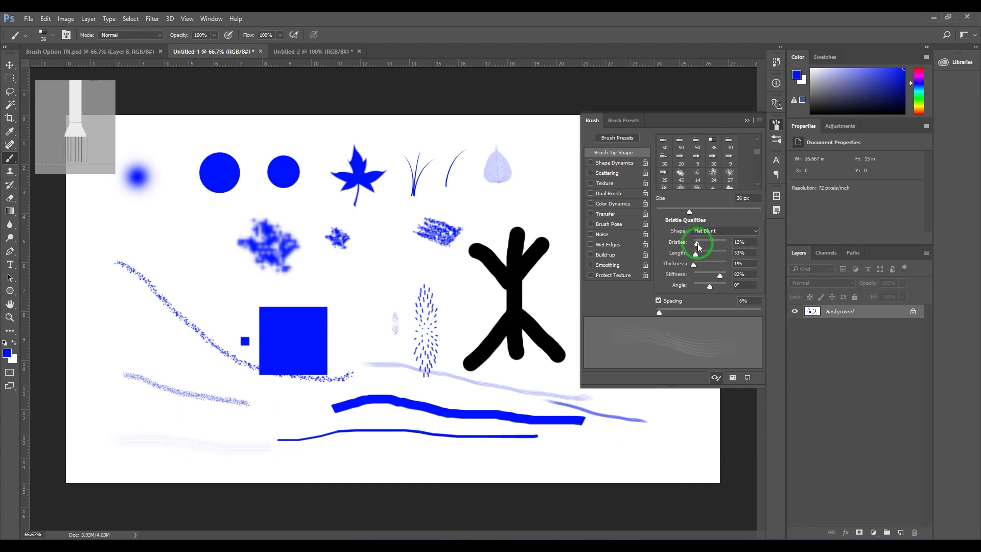
drag(697, 243, 719, 244)
drag(337, 398, 511, 392)
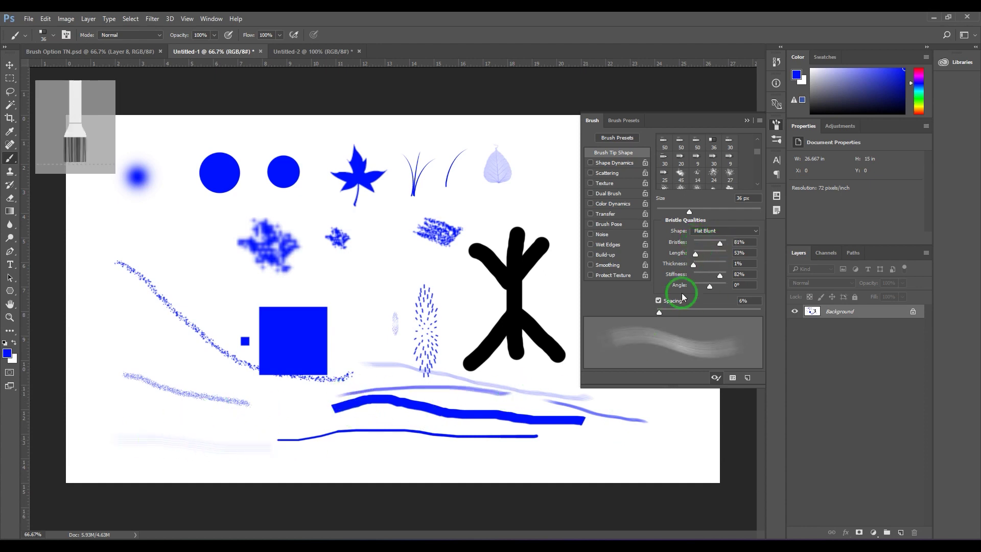
mouse_move(698, 265)
mouse_down()
mouse_move(713, 265)
mouse_move(705, 265)
mouse_move(706, 287)
mouse_move(701, 276)
mouse_move(723, 276)
mouse_move(706, 270)
mouse_up()
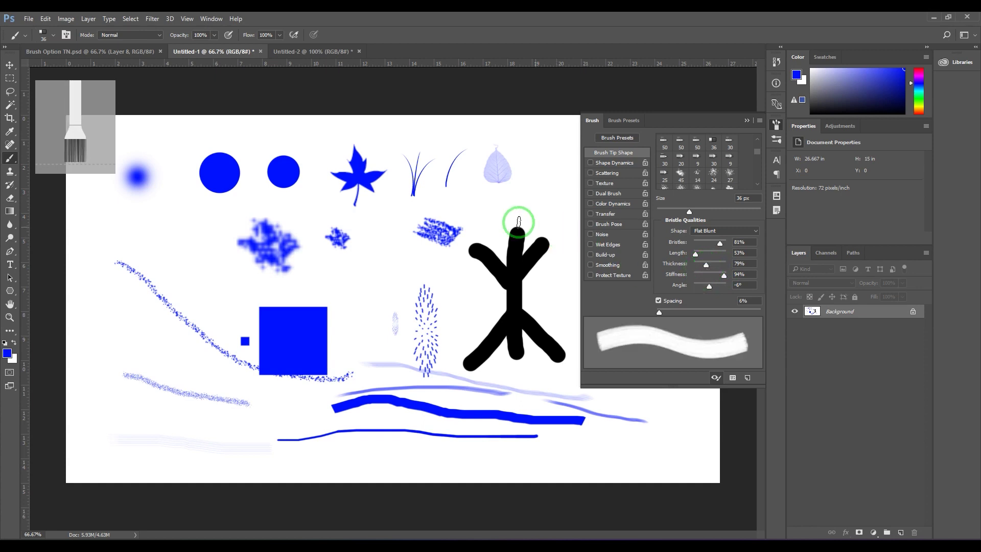
drag(443, 207, 564, 194)
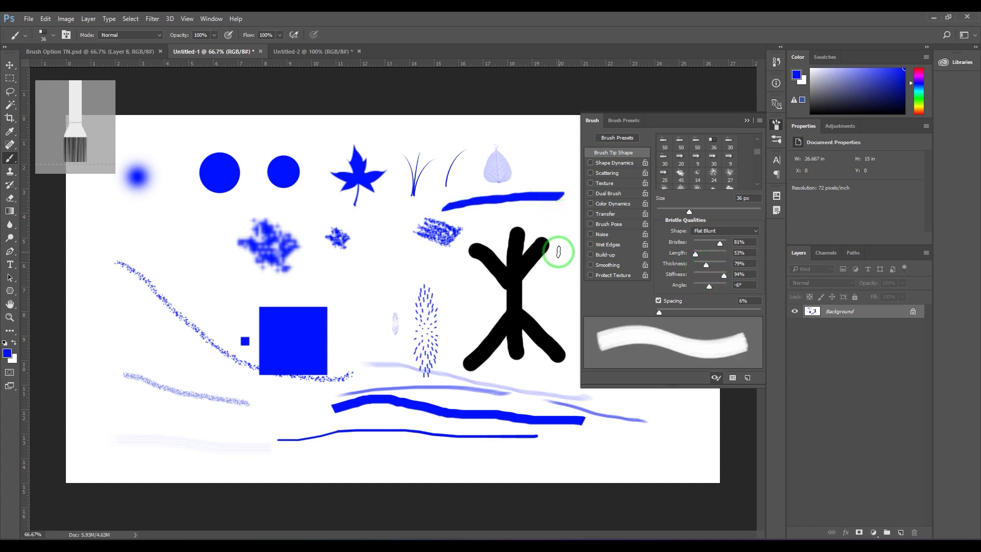
- Try spatter and bristle tips, settle on the 427 px figure tip, paint once, then clear the canvas
click(683, 145)
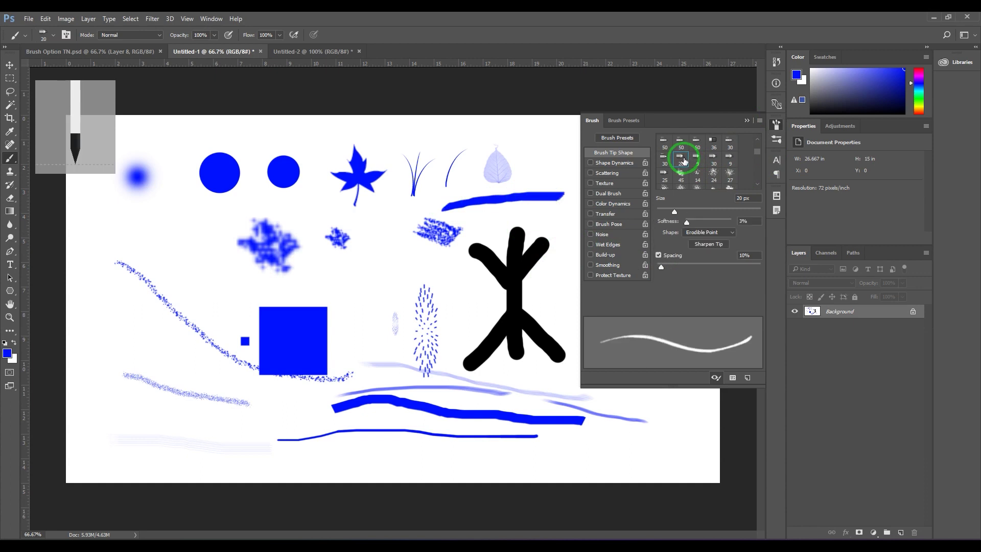
click(699, 146)
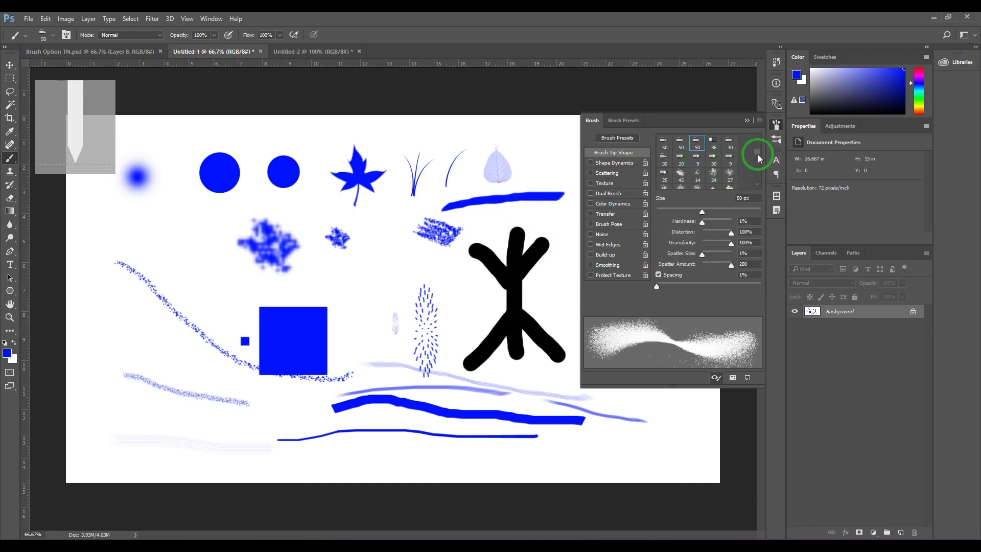
scroll(758, 154, down, 2)
click(713, 160)
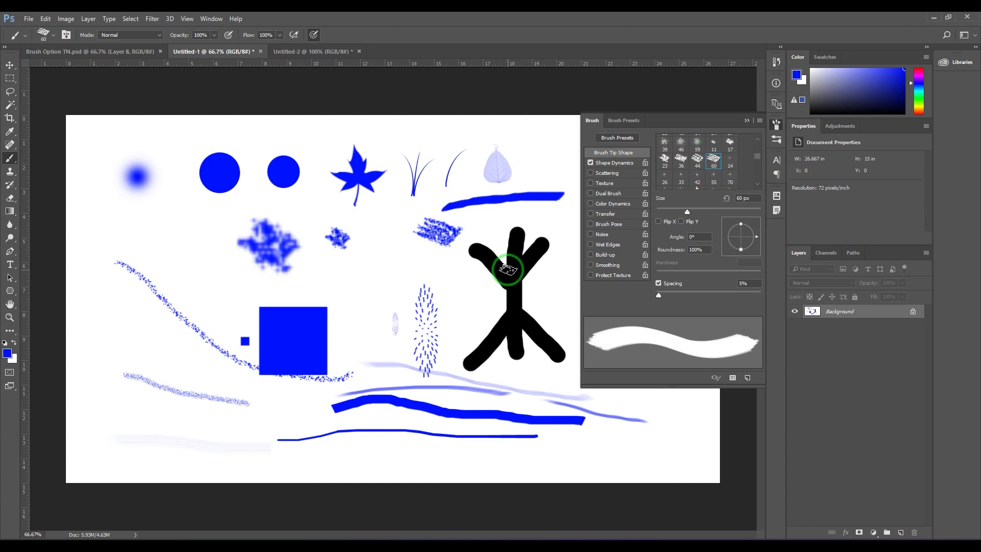
scroll(715, 164, down, 4)
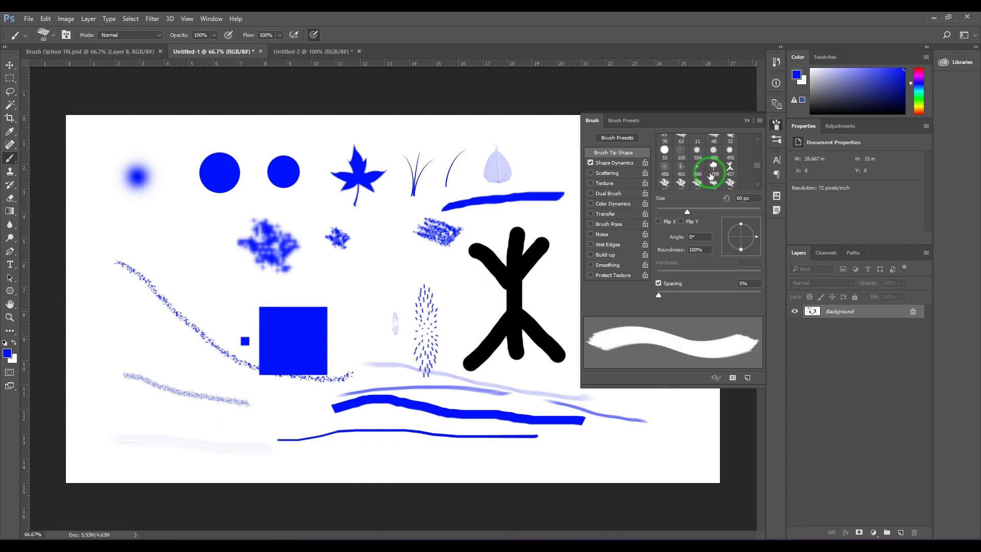
scroll(730, 163, up, 1)
click(731, 153)
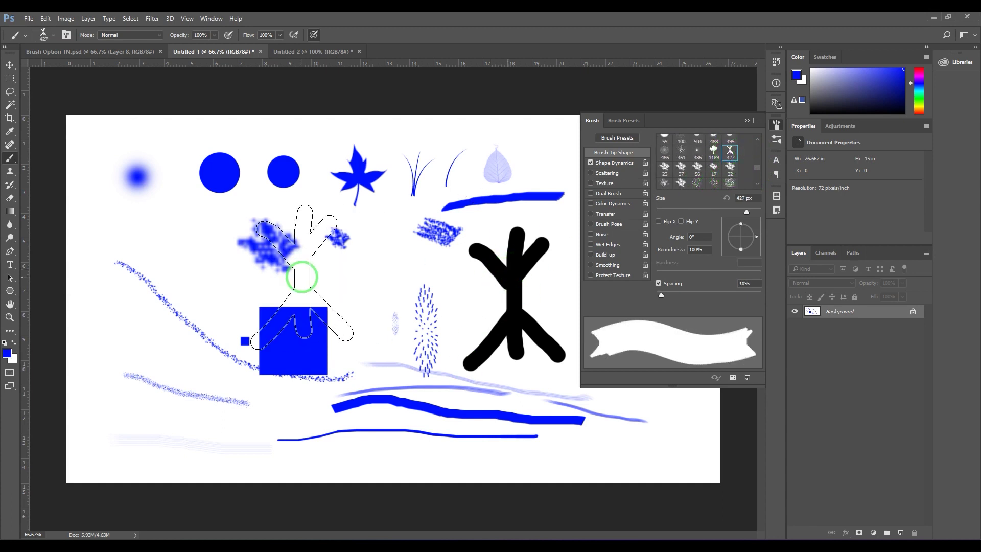
mouse_move(300, 279)
mouse_down()
mouse_move(403, 285)
mouse_move(454, 375)
mouse_move(464, 291)
mouse_up()
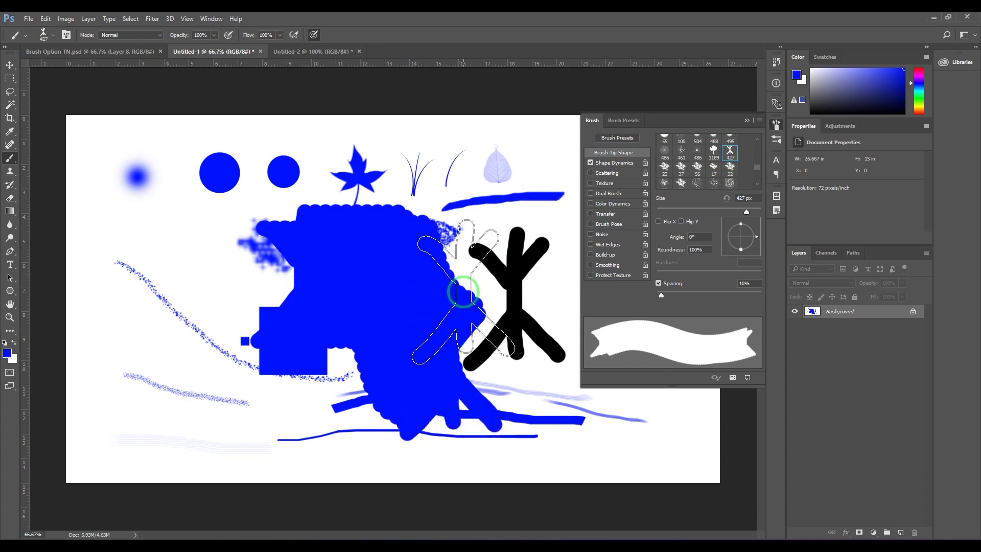
key(ctrl+BackSpace)
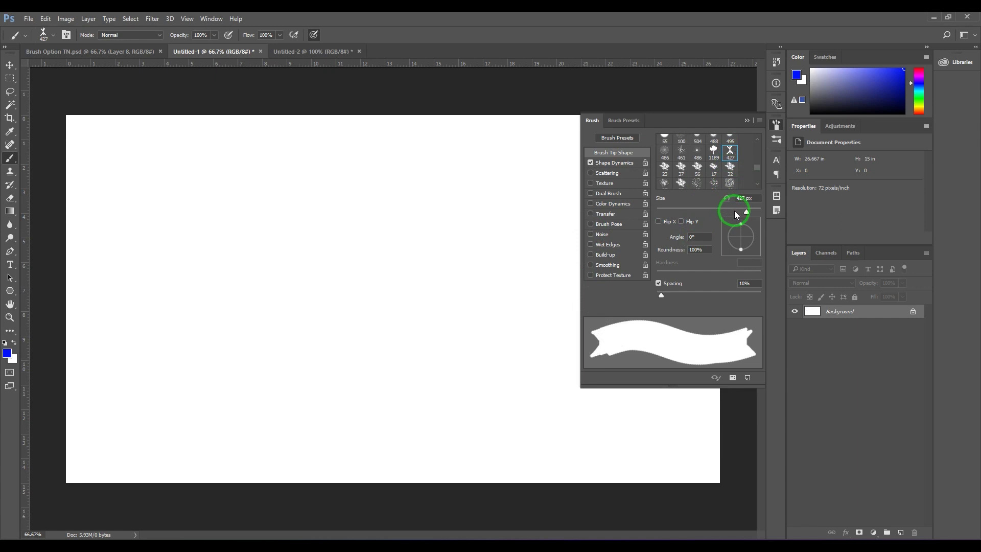
- Stamp the 125 px rune tip across the top: normal, with Flip X, then with Flip Y
mouse_move(734, 211)
mouse_down()
mouse_move(683, 212)
mouse_move(714, 211)
mouse_up()
click(260, 194)
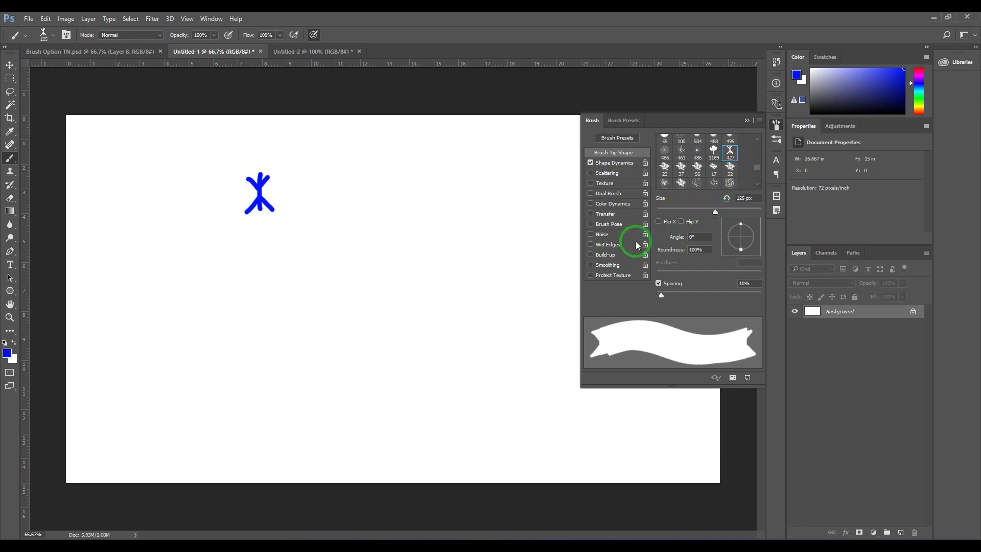
click(658, 222)
click(364, 199)
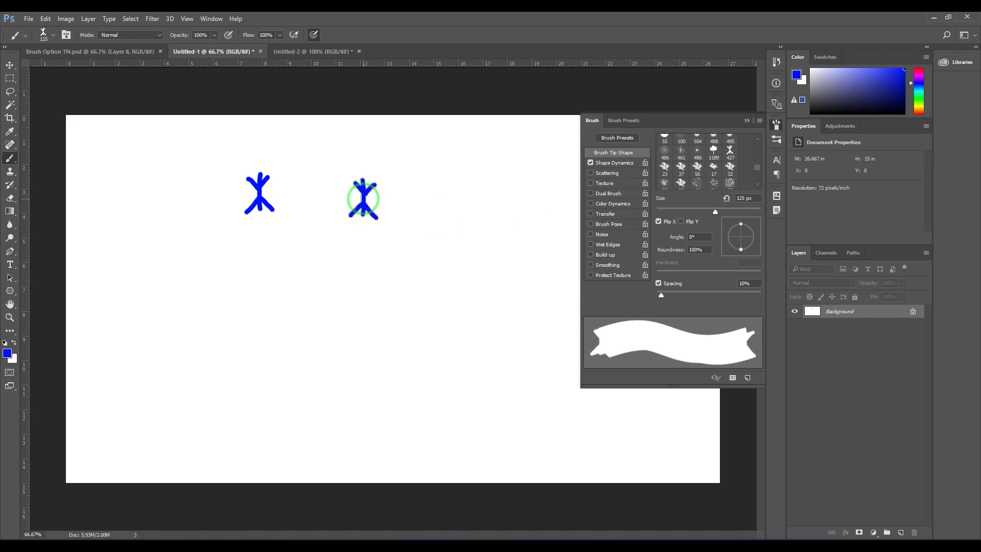
click(659, 222)
click(682, 222)
click(453, 199)
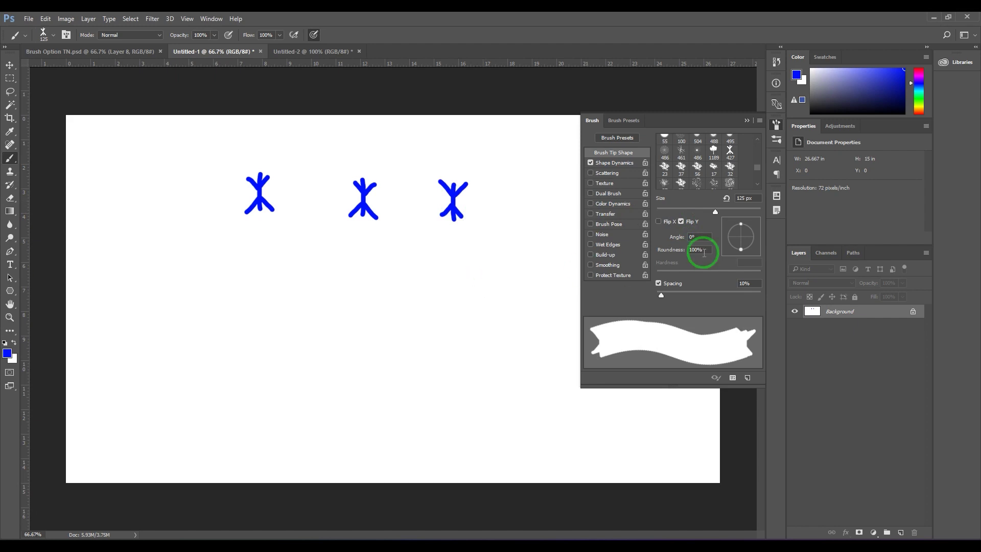
click(682, 222)
mouse_move(741, 223)
mouse_down()
mouse_move(742, 236)
mouse_move(738, 220)
mouse_up()
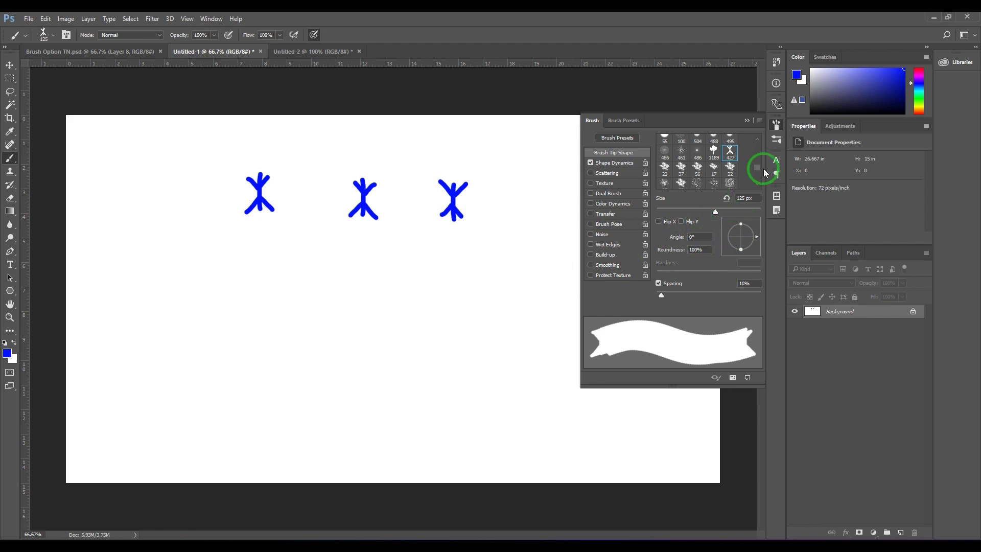
drag(761, 168, 756, 141)
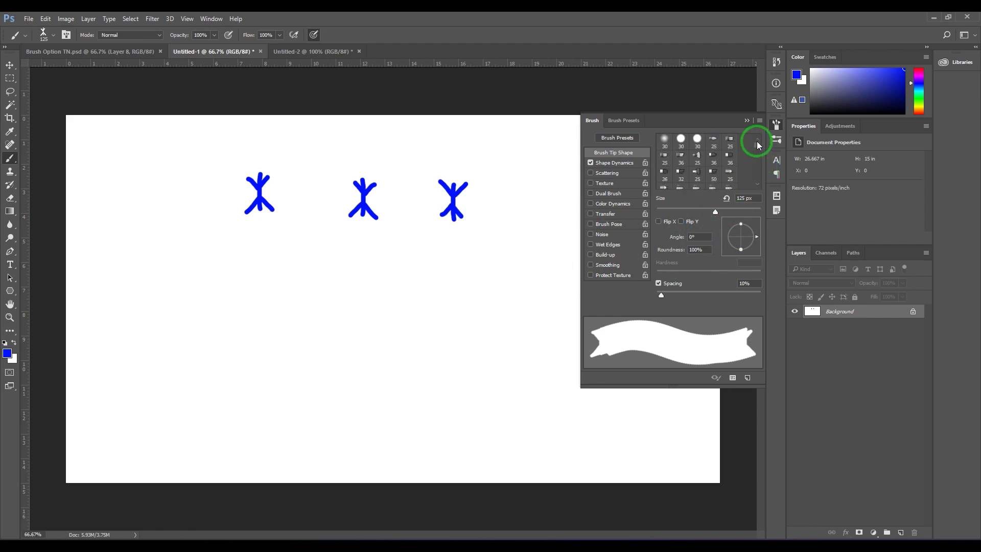
- Enlarge the 30 px hard round tip to 200 px at 28% roundness and paint a wide stroke
click(680, 140)
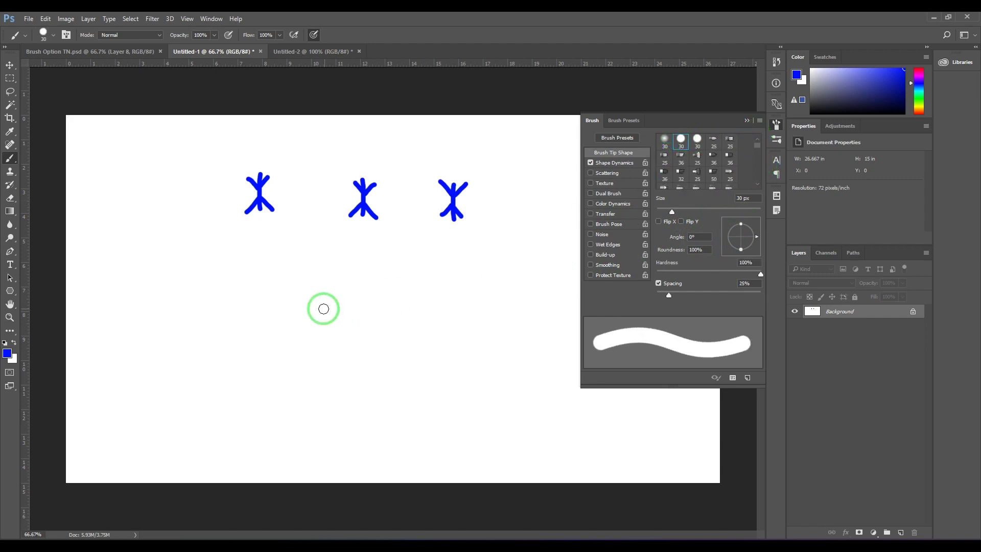
key(bracketright)
key(bracketright)
key(bracketright)
key(bracketright)
key(bracketright)
key(bracketright)
key(bracketright)
key(bracketright)
key(bracketright)
key(bracketright)
key(bracketright)
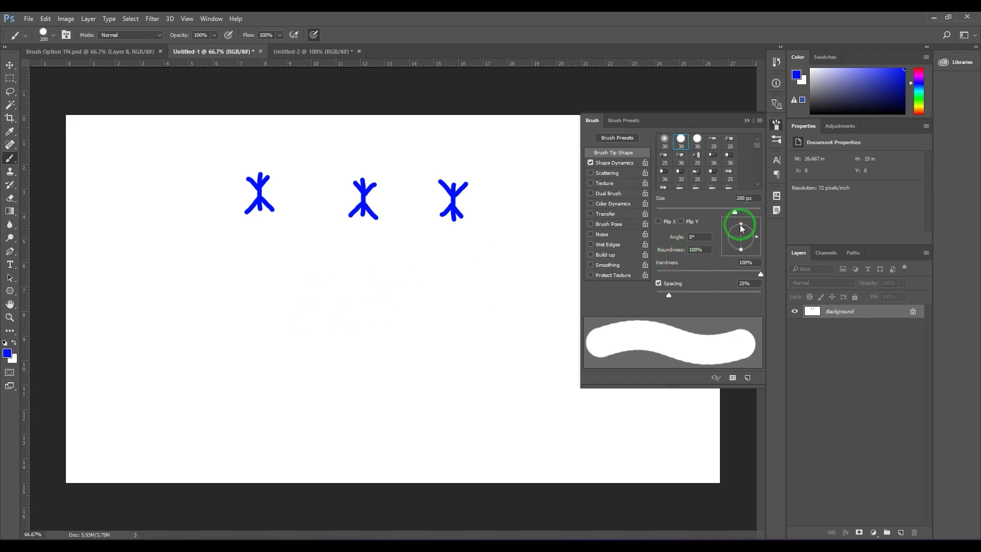
drag(742, 225, 742, 236)
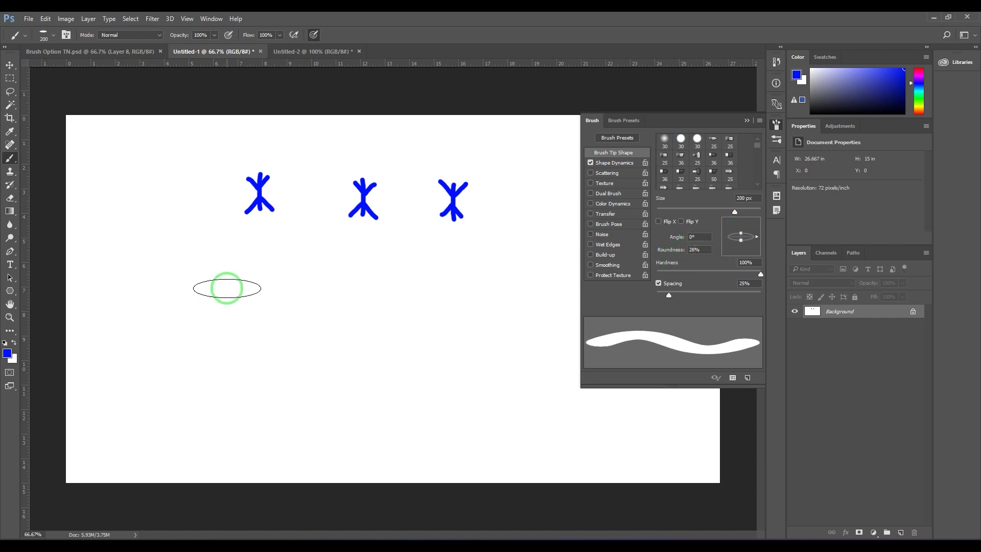
drag(224, 252, 216, 392)
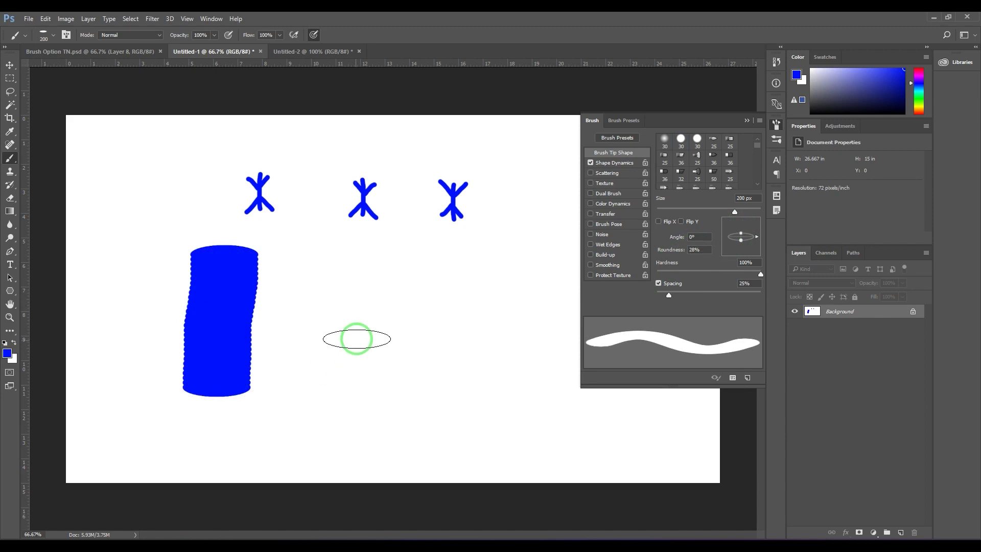
- At 100 px and 8% roundness, paint a letter R, then clear the canvas
key(bracketleft)
key(bracketleft)
key(bracketleft)
key(bracketleft)
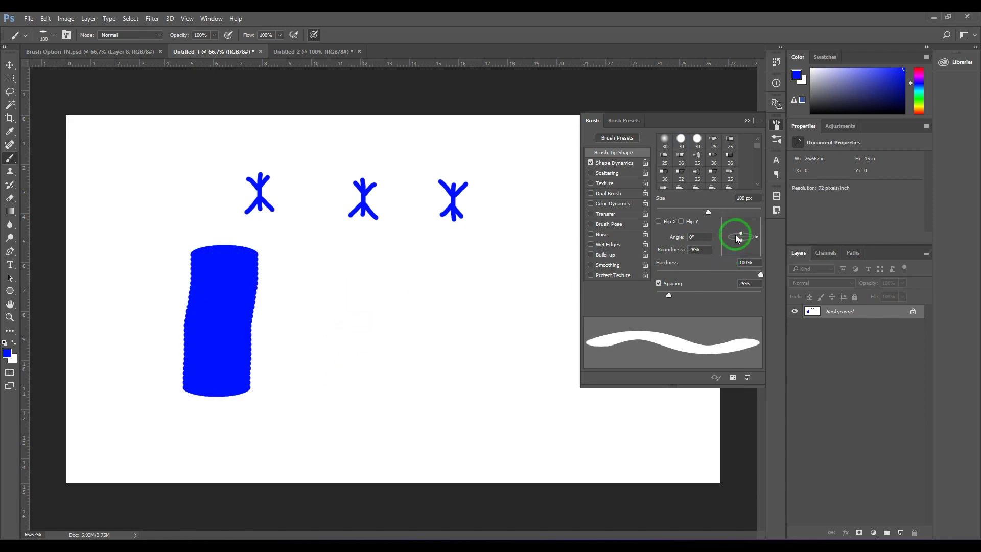
drag(741, 233, 743, 235)
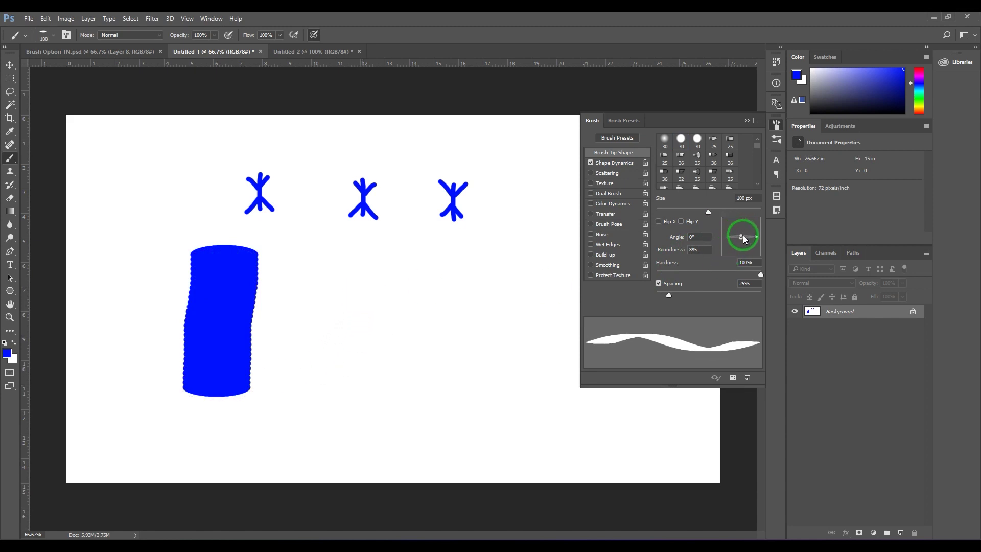
drag(362, 267, 362, 384)
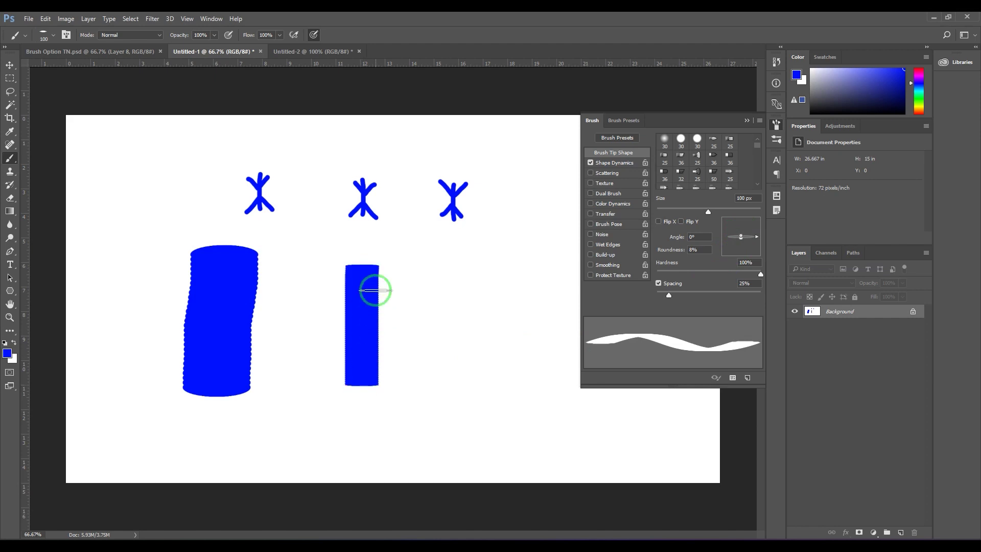
mouse_move(376, 266)
mouse_down()
mouse_move(480, 296)
mouse_move(366, 331)
mouse_move(549, 390)
mouse_up()
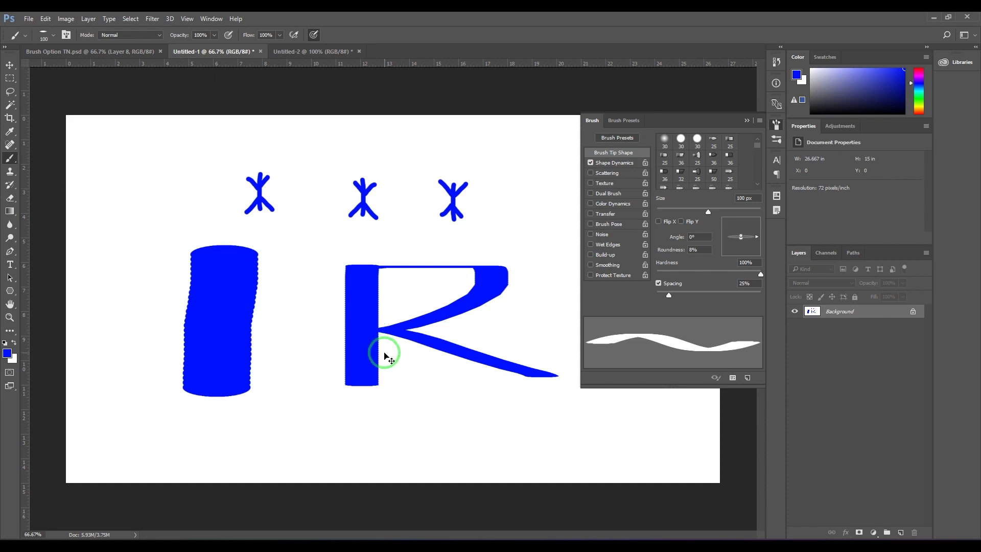
key(ctrl+BackSpace)
- Shrink the brush to 80 px and paint a calligraphic letter R
key(bracketleft)
key(bracketleft)
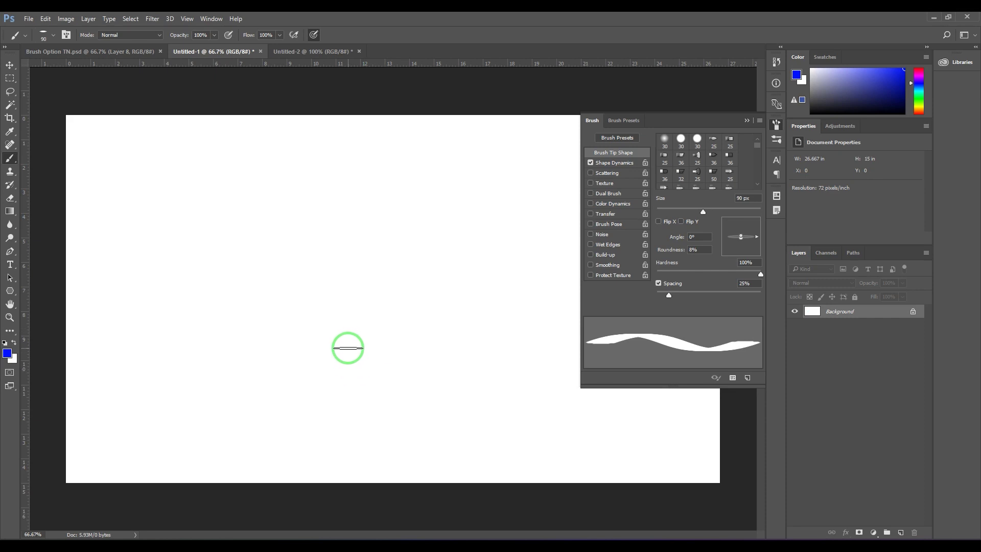
drag(276, 180, 275, 309)
mouse_move(231, 191)
mouse_down()
mouse_move(264, 185)
mouse_move(449, 301)
mouse_up()
- Set roundness to 10%, then paint a thin horizontal stroke and a single dab
click(704, 251)
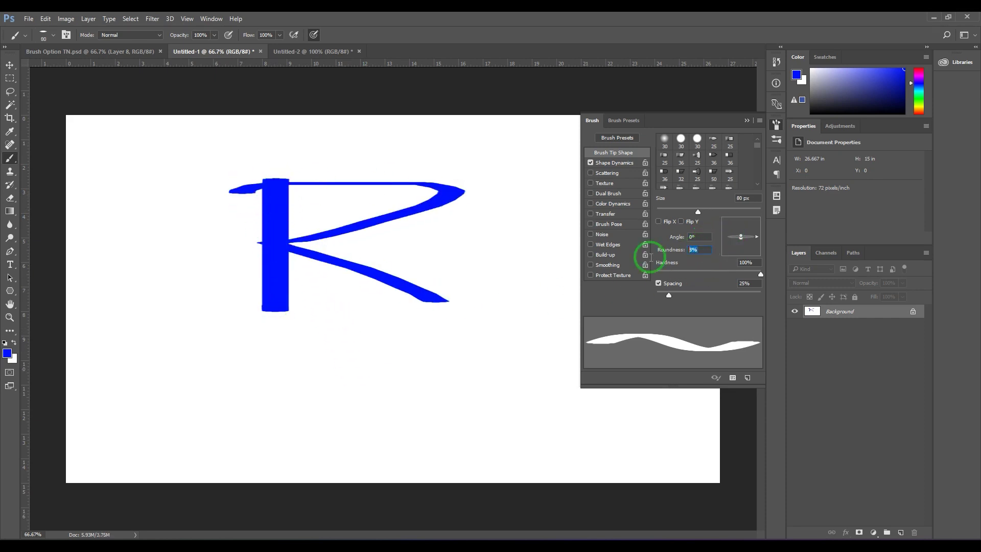
text(100)
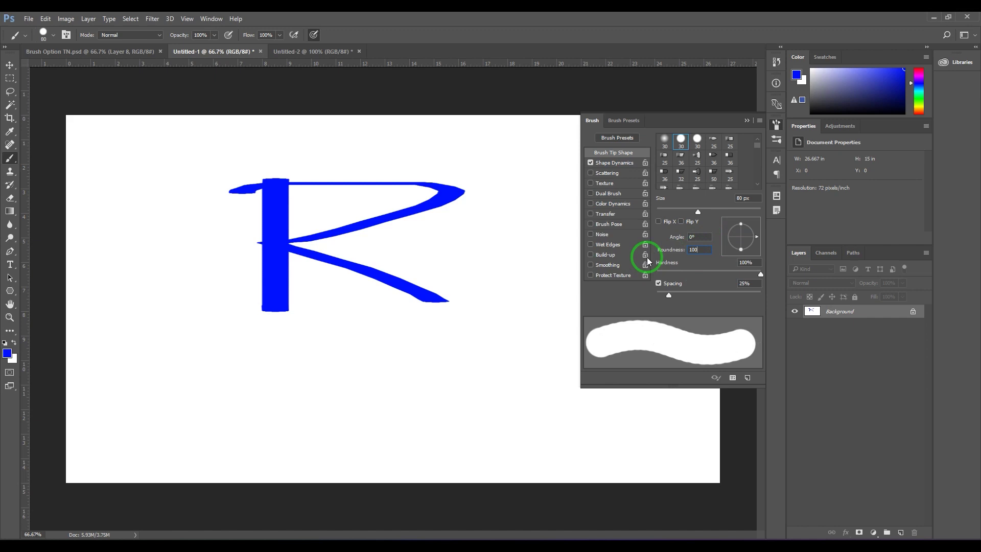
click(703, 249)
text(10)
key(Return)
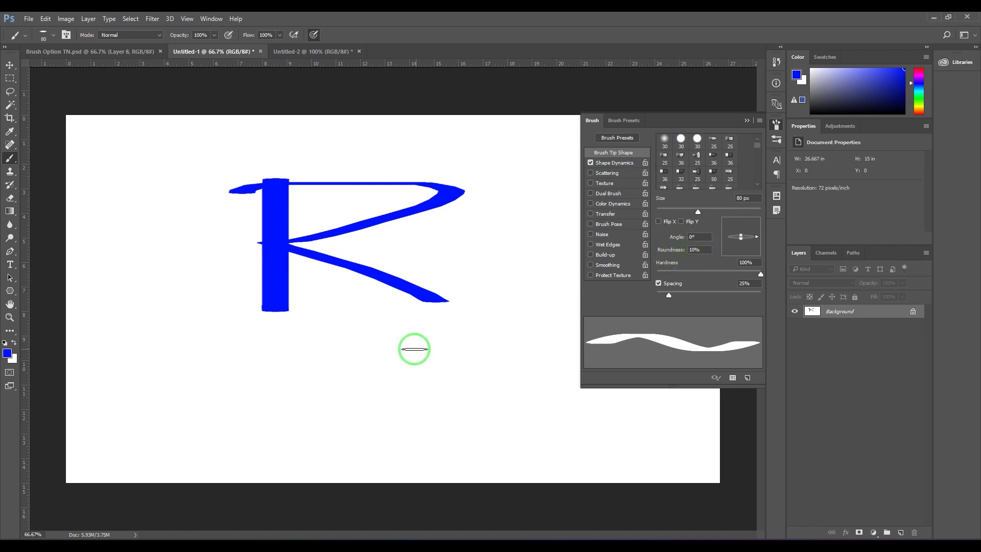
drag(340, 346, 488, 340)
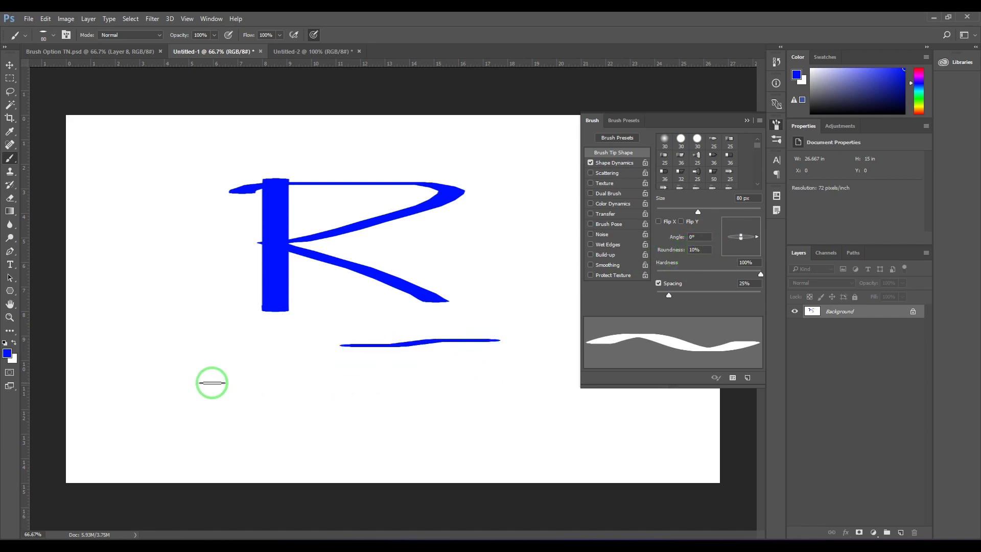
click(213, 374)
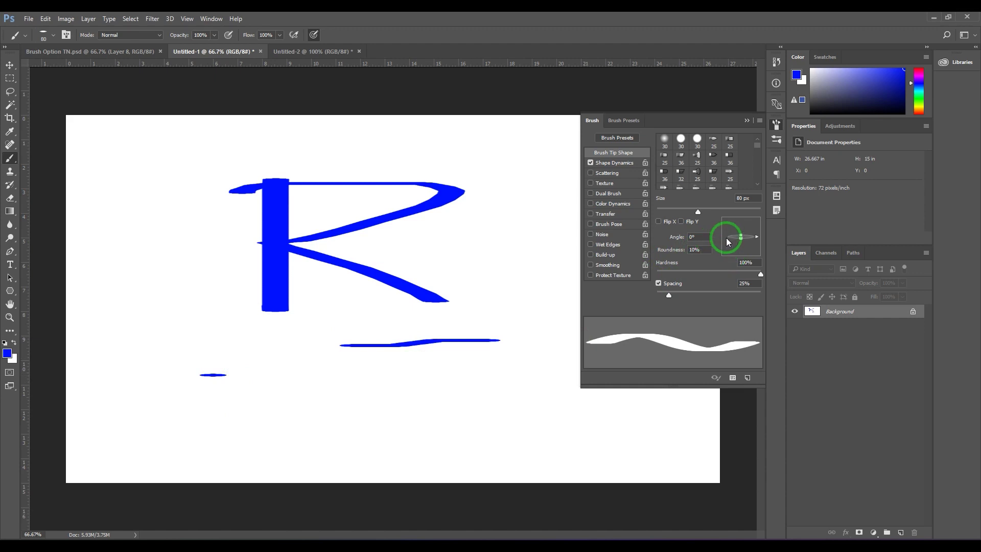
- Paint test strokes with the tip angle at 45° and then at 0°
text(45)
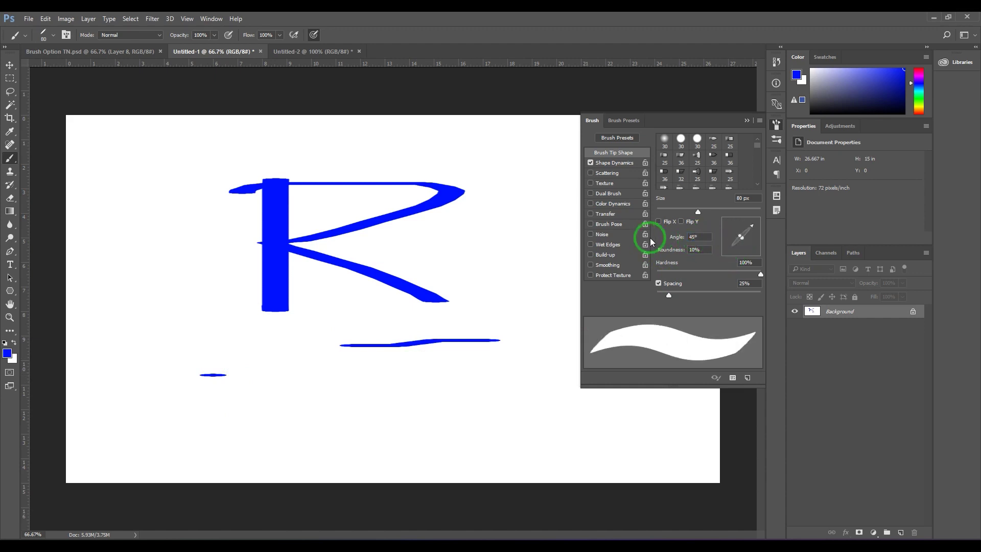
drag(293, 364, 300, 434)
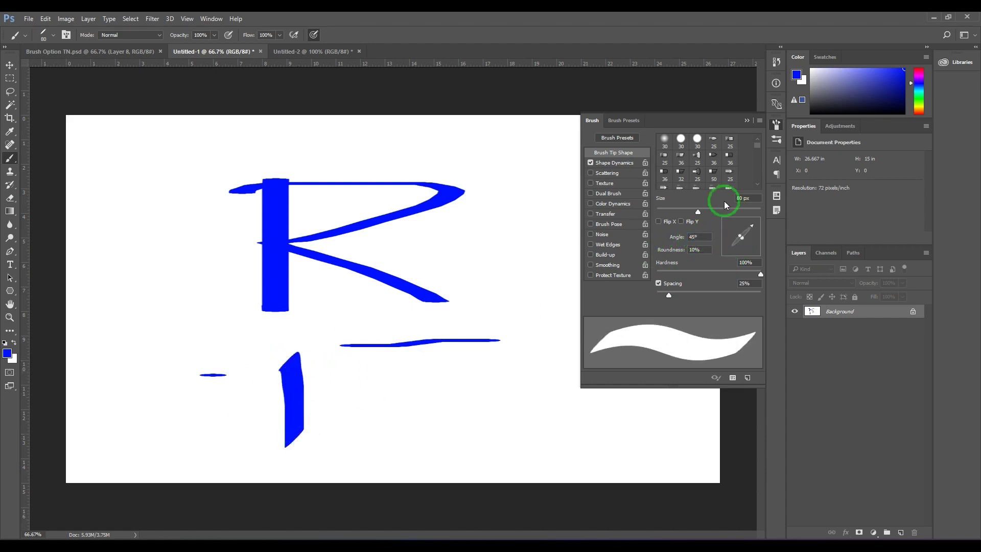
text(0)
drag(145, 354, 142, 458)
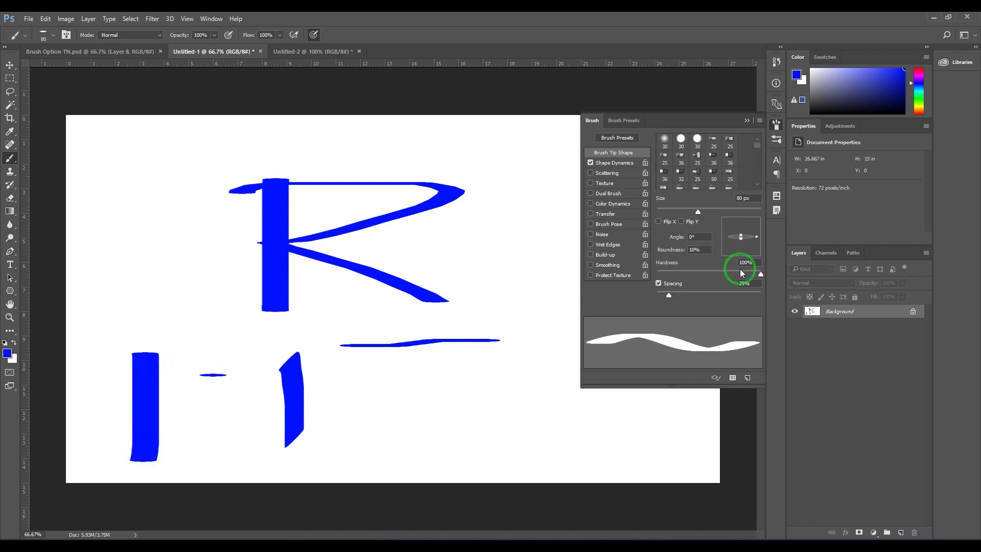
- Set the brush tip roundness back to 100%
double_click(700, 249)
text(100)
key(Return)
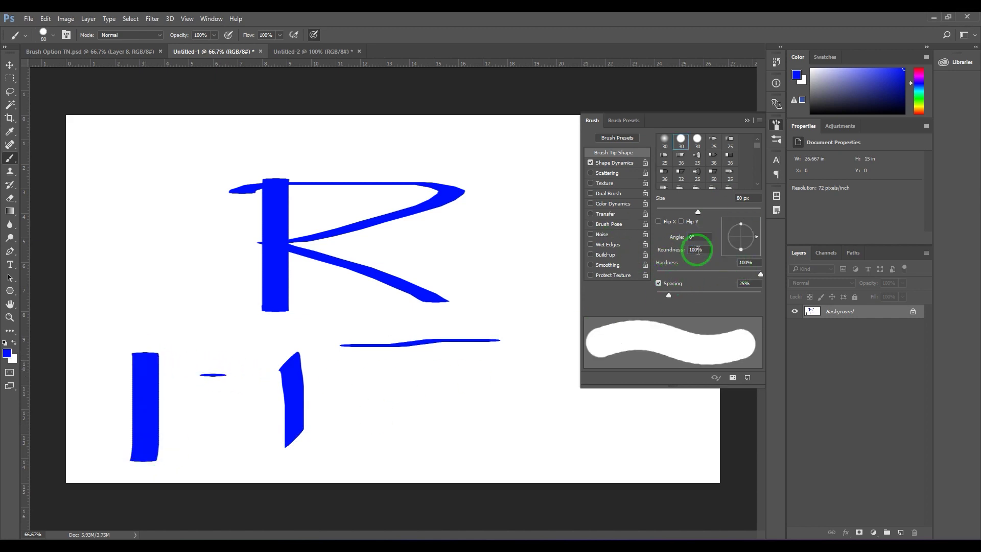
- Paint a blurry stroke at low hardness, then a hard-edged stroke at 100% hardness
drag(735, 274, 664, 274)
drag(486, 364, 492, 442)
drag(678, 279, 761, 274)
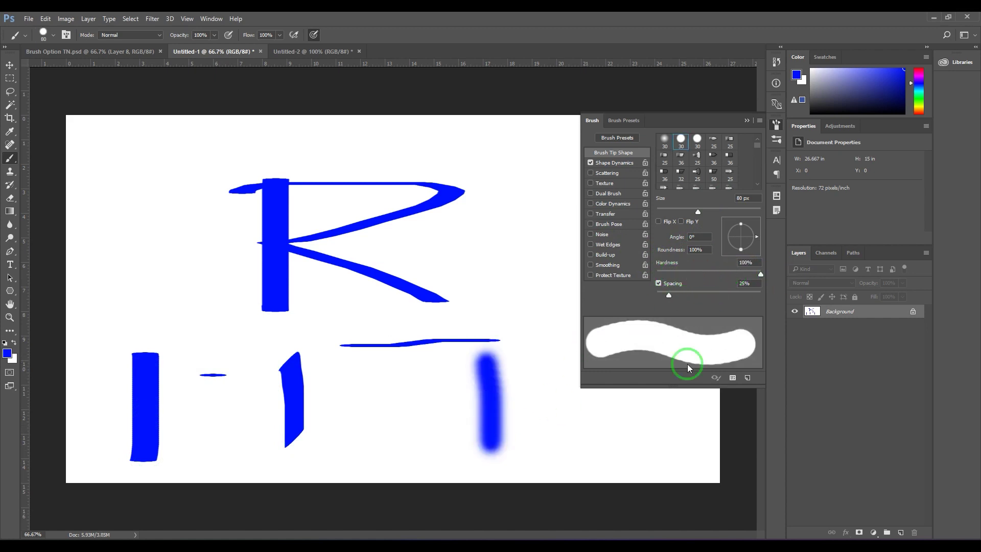
drag(531, 338, 532, 431)
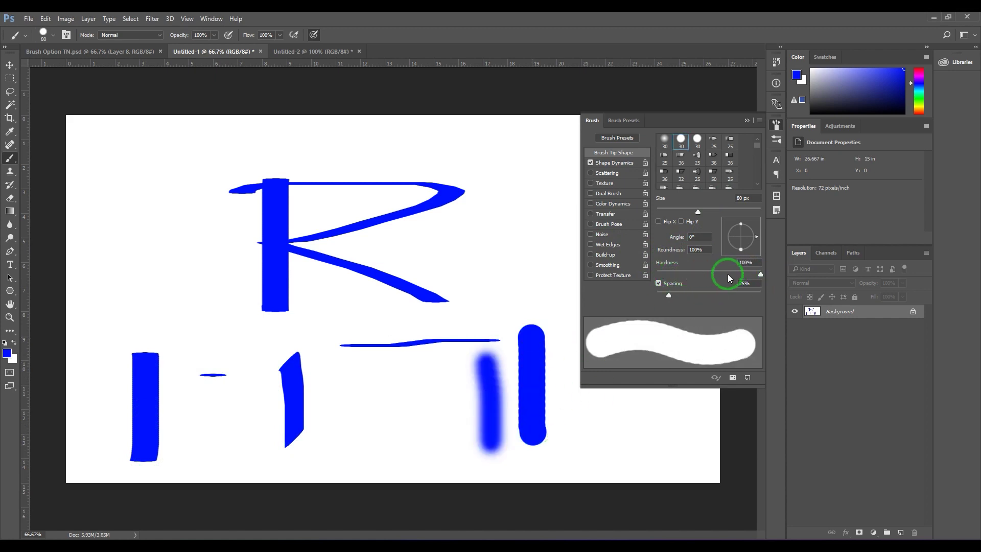
- Turn spacing off and paint two thick hard strokes at the upper right
click(660, 283)
click(660, 284)
click(659, 283)
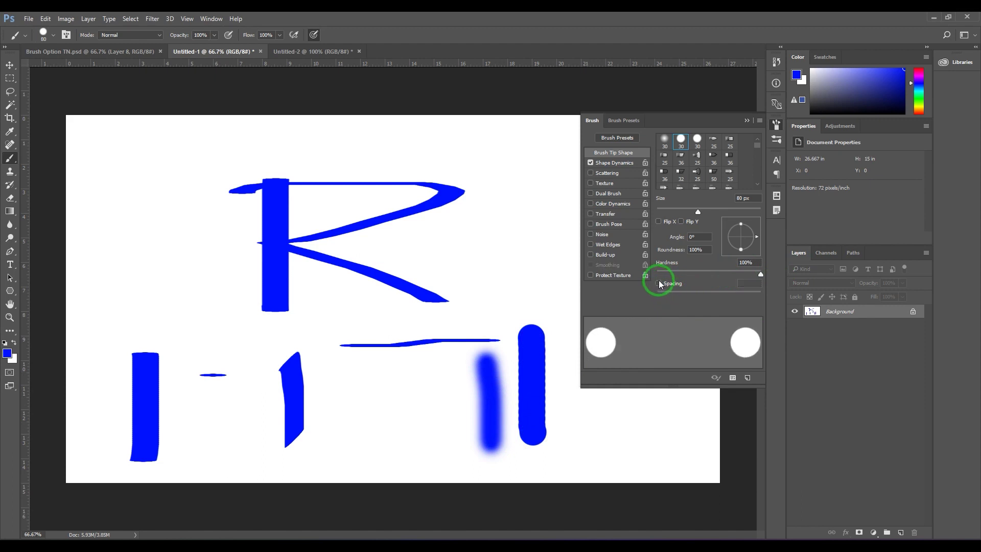
drag(455, 239, 560, 217)
drag(483, 270, 552, 259)
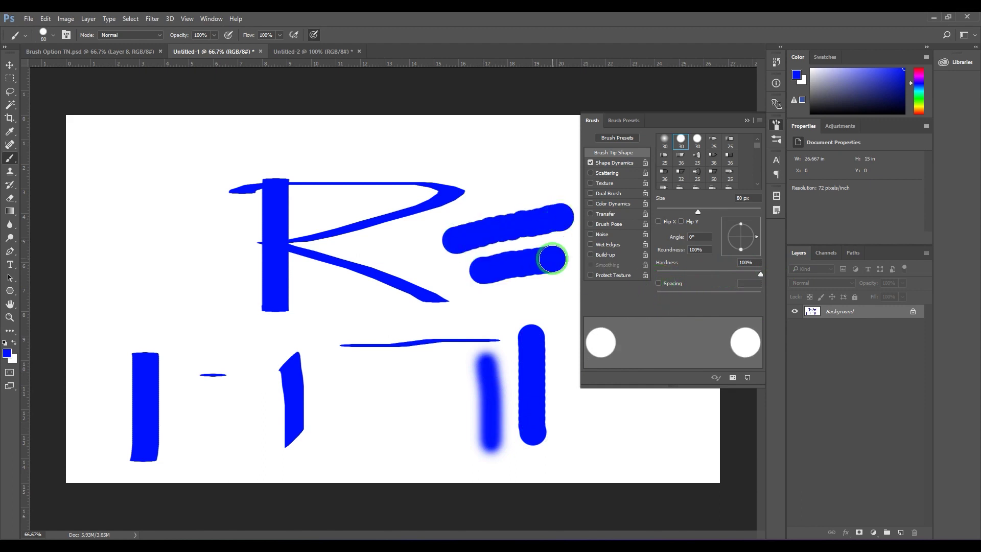
- Paint more bumpy strokes and a dab row with spacing off, then clear the canvas
click(659, 284)
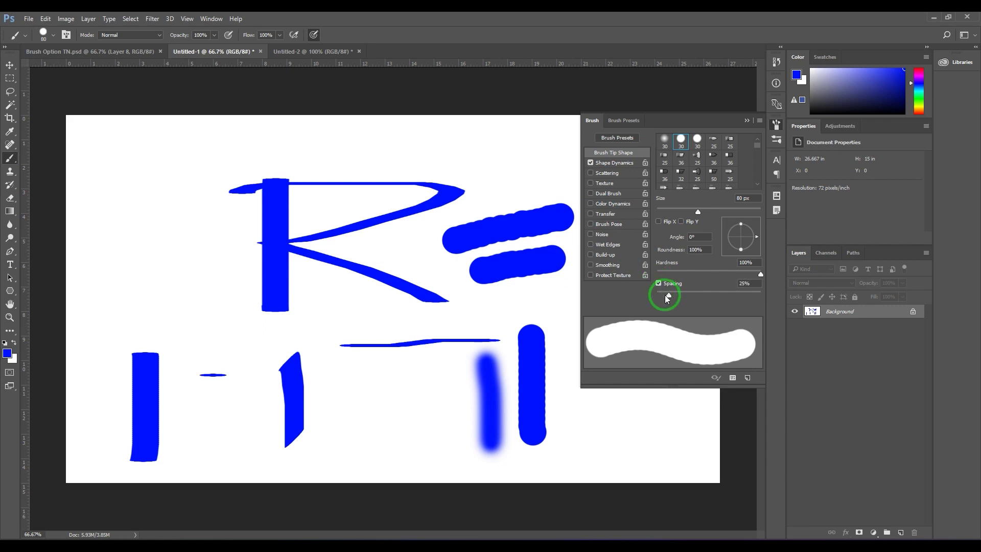
click(660, 284)
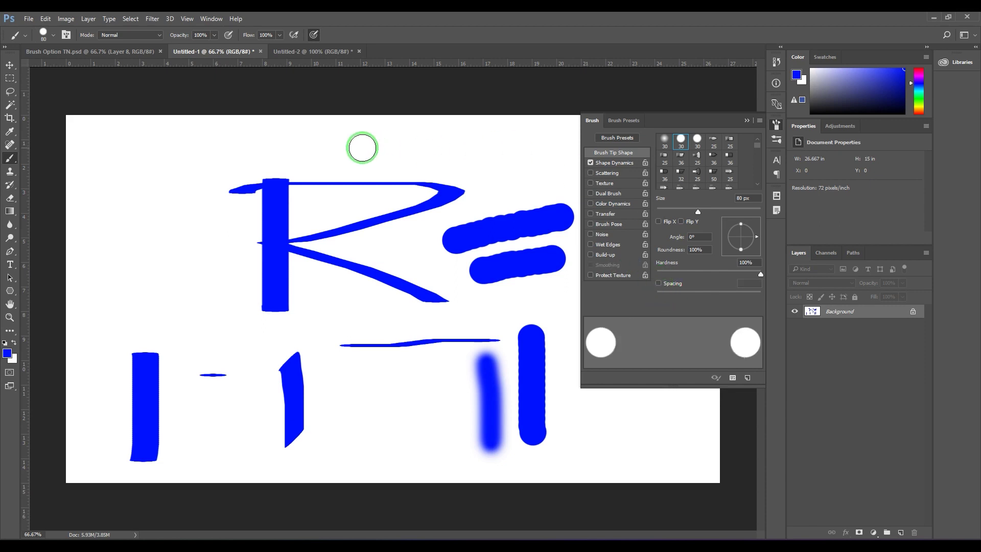
drag(362, 148, 588, 147)
mouse_move(488, 174)
mouse_down()
mouse_move(517, 171)
mouse_move(504, 189)
mouse_move(553, 198)
mouse_up()
drag(86, 180, 305, 144)
drag(108, 223, 188, 223)
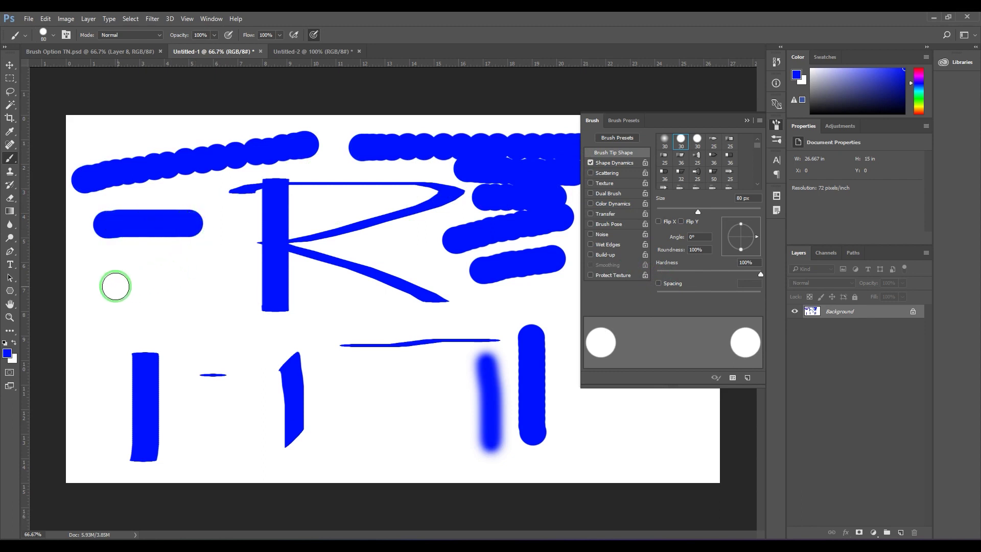
drag(97, 284, 136, 284)
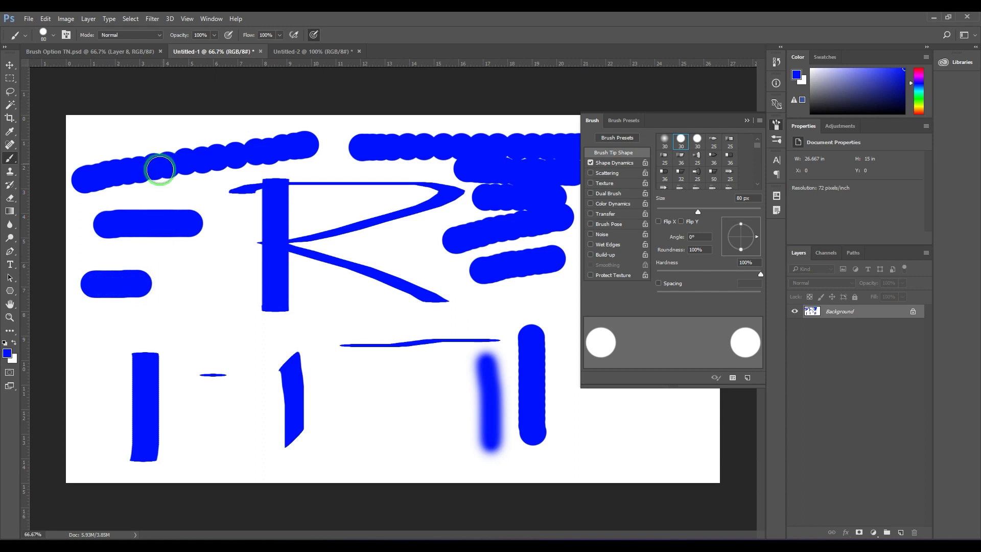
drag(85, 338, 716, 313)
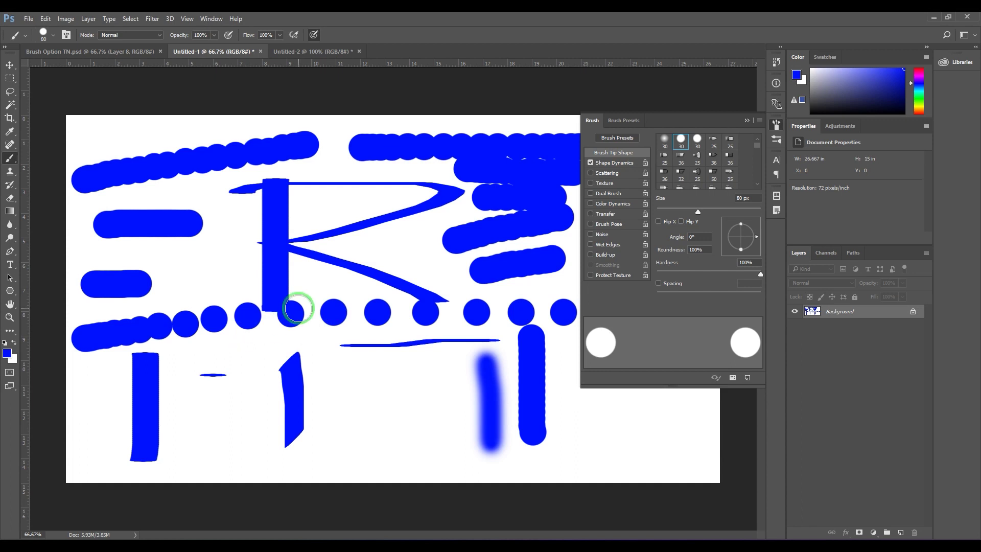
key(BackSpace)
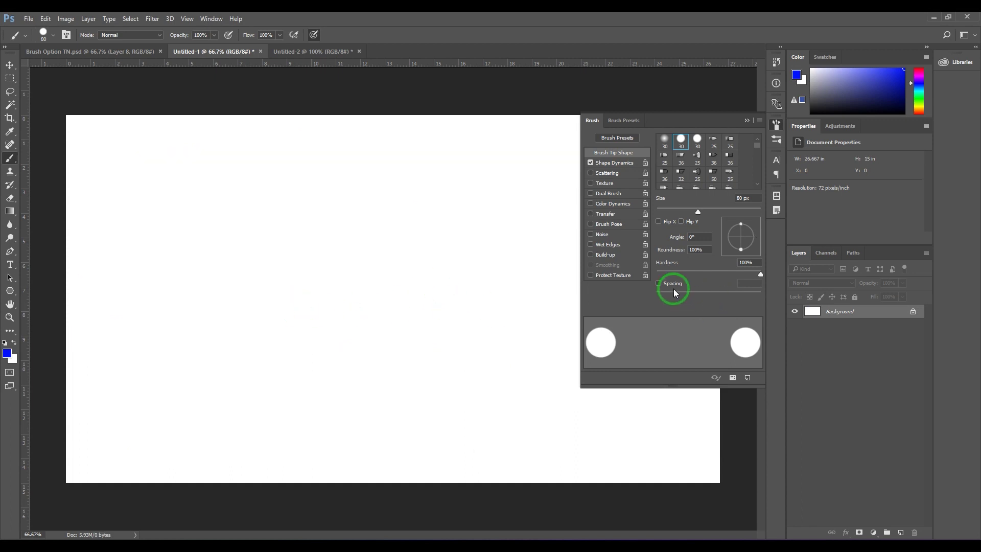
- Enable spacing and paint a row of separate dots at 161%, then overlapping dots at 60%
click(659, 284)
drag(662, 296, 725, 296)
drag(111, 158, 505, 149)
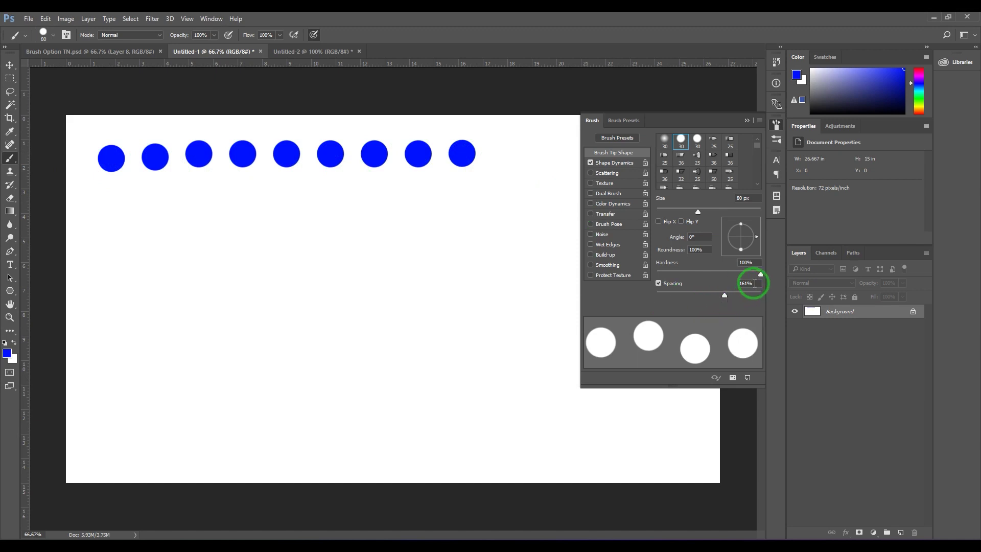
drag(719, 296, 687, 296)
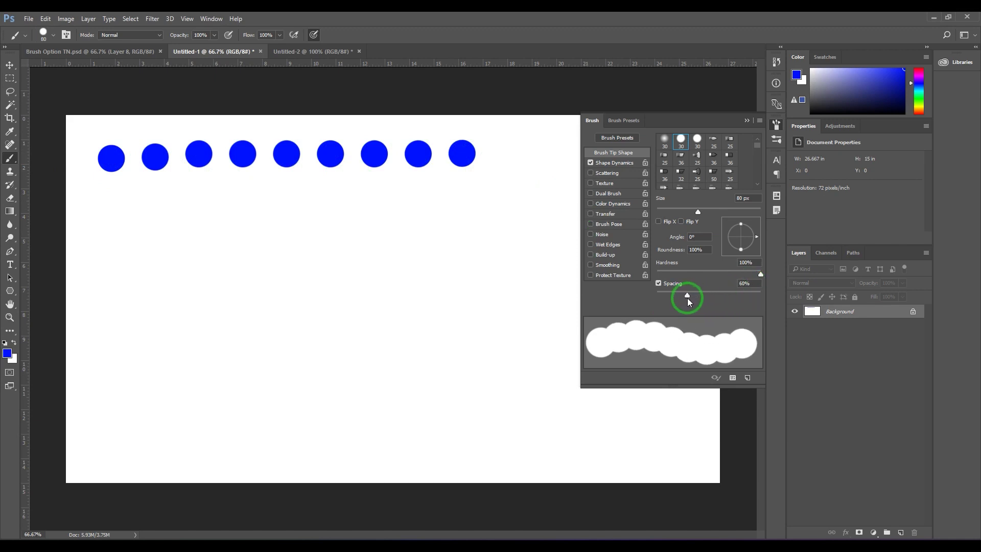
drag(109, 203, 481, 202)
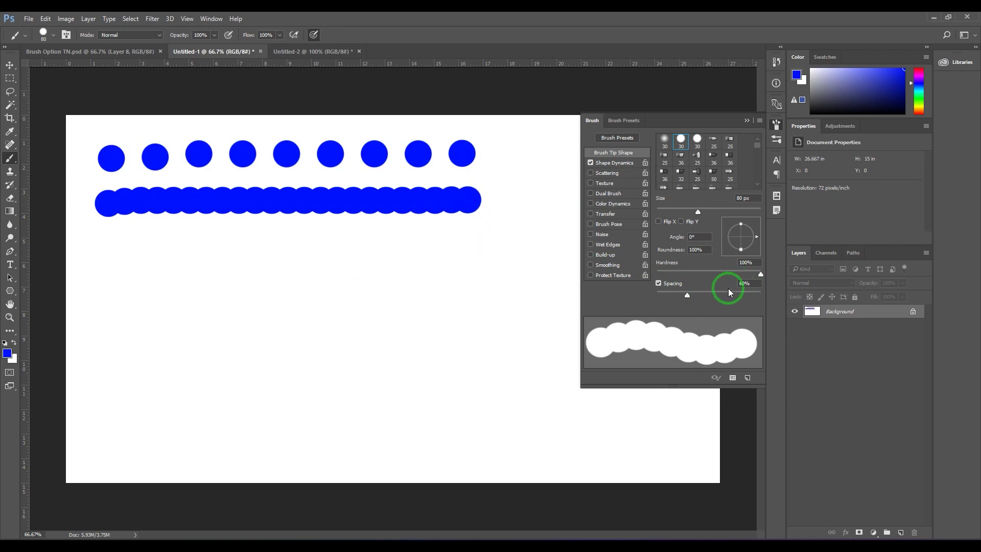
- Tighten spacing down to 14%, painting smoother continuous rows toward the bottom
drag(688, 296, 663, 297)
drag(115, 243, 442, 243)
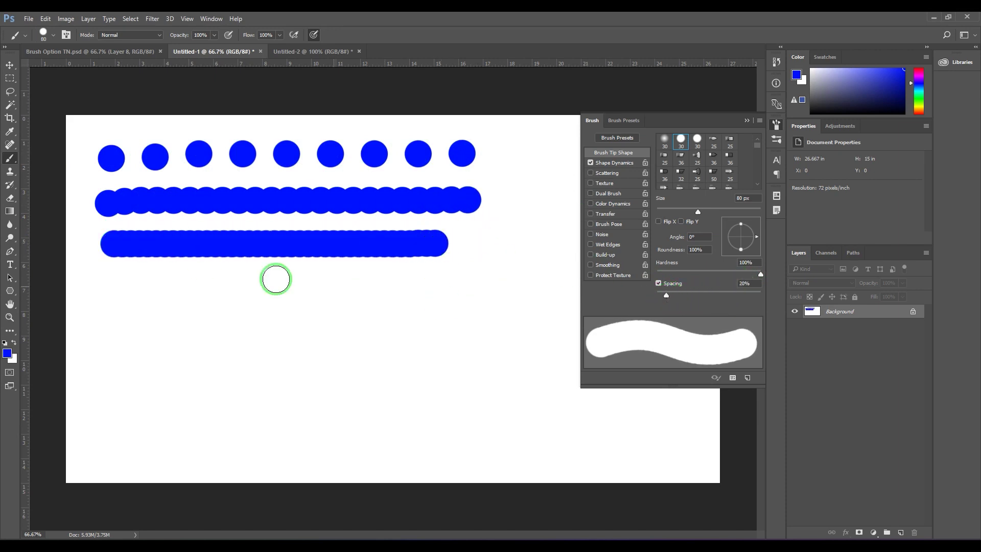
drag(137, 312, 446, 309)
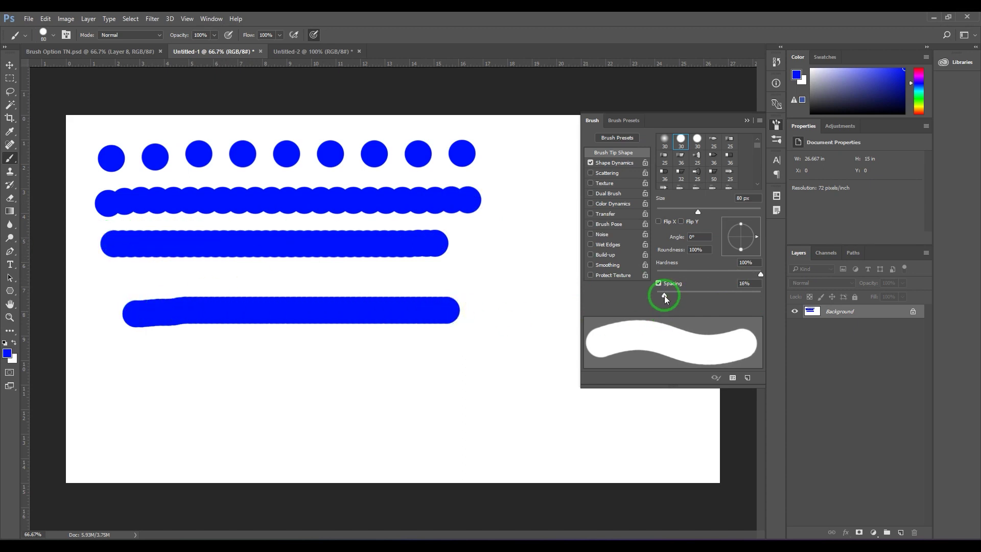
drag(665, 296, 664, 296)
drag(105, 390, 425, 385)
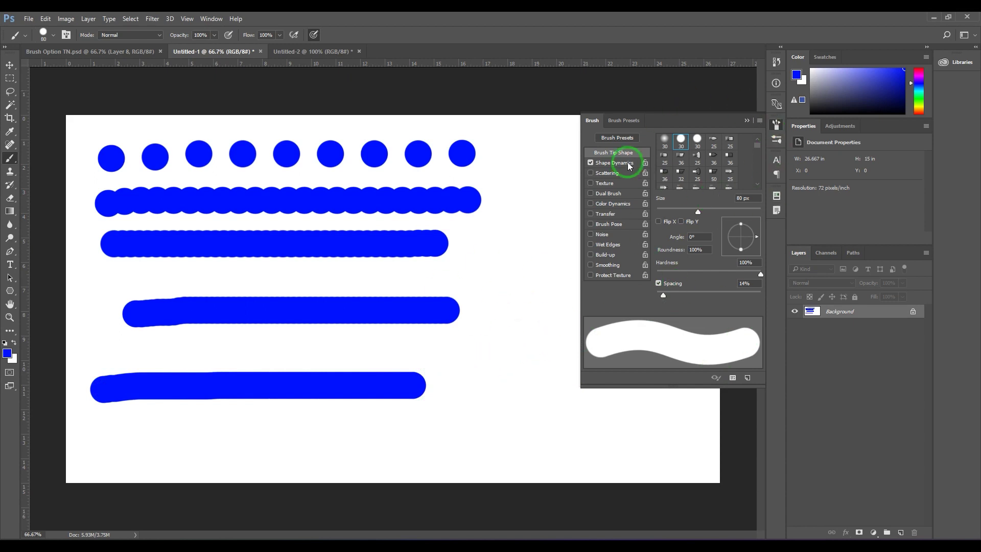
- Paint a faint Round Fan bristle stroke at about 84% spacing, then select the 36 px Flat Blunt tip
click(698, 159)
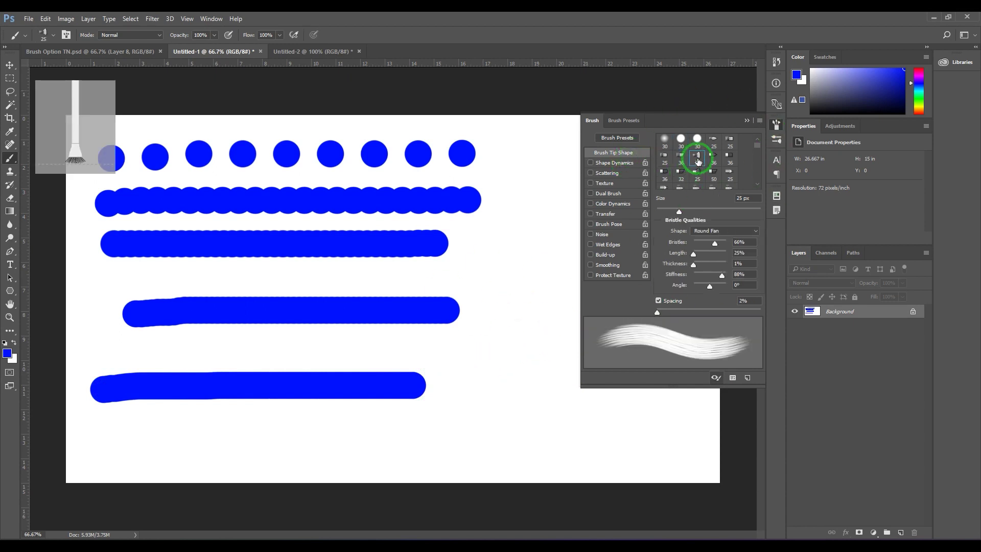
mouse_move(657, 312)
mouse_down()
mouse_move(717, 317)
mouse_move(700, 312)
mouse_up()
mouse_move(323, 345)
mouse_down()
mouse_move(451, 344)
mouse_move(534, 358)
mouse_up()
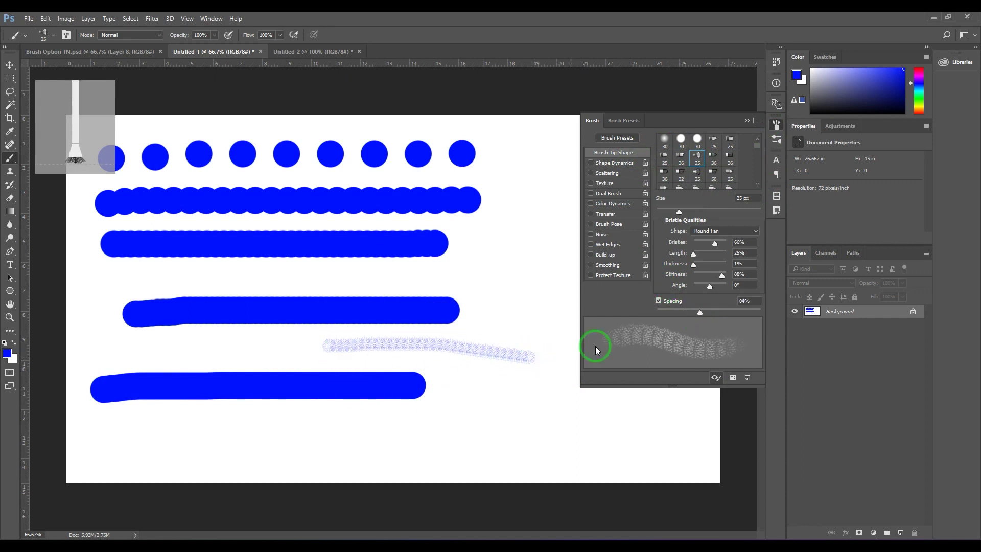
click(729, 158)
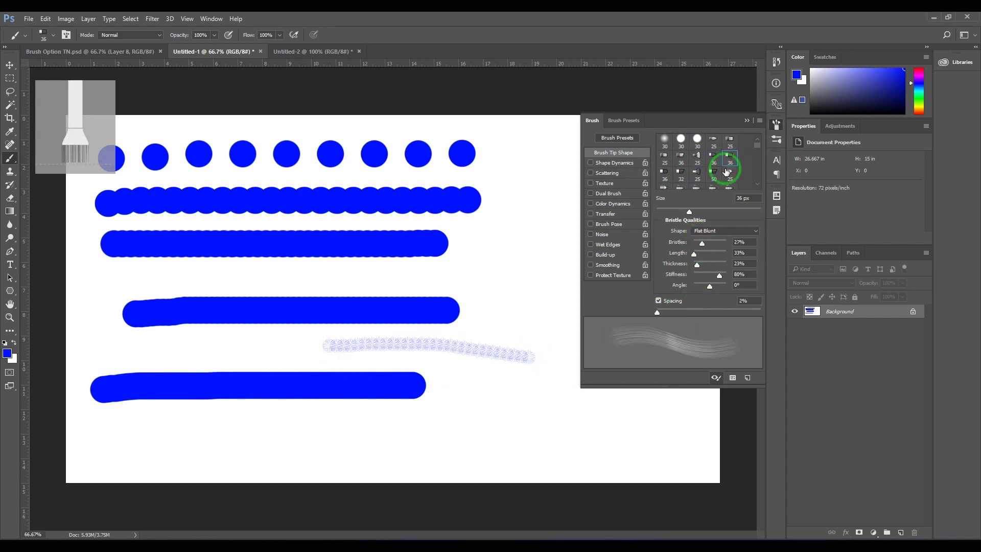